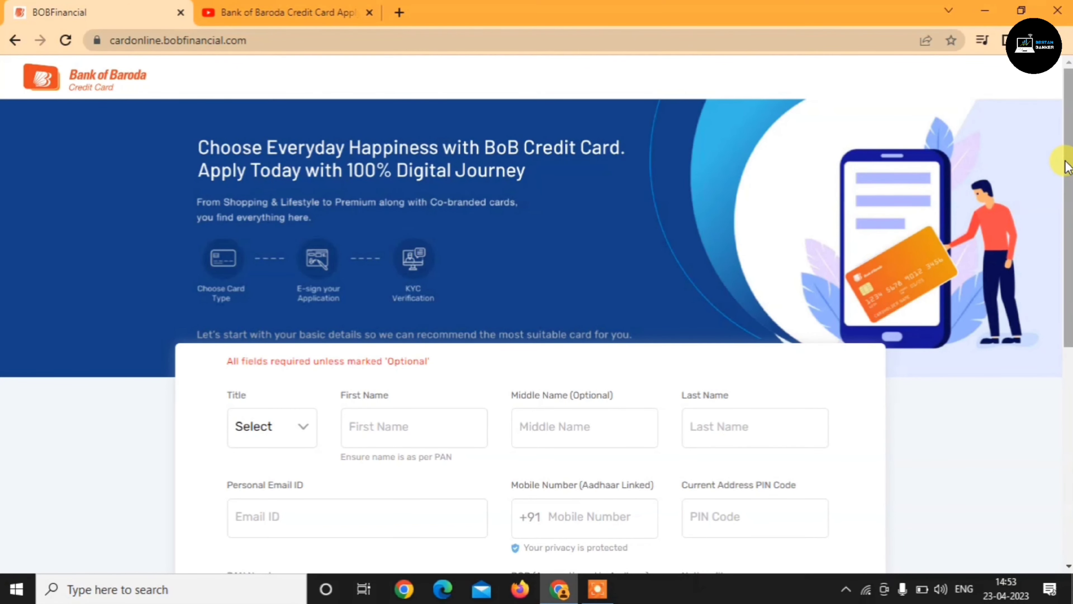
{"action": "left_click_drag", "start_coordinate": [1065, 165], "coordinate": [1061, 321]}
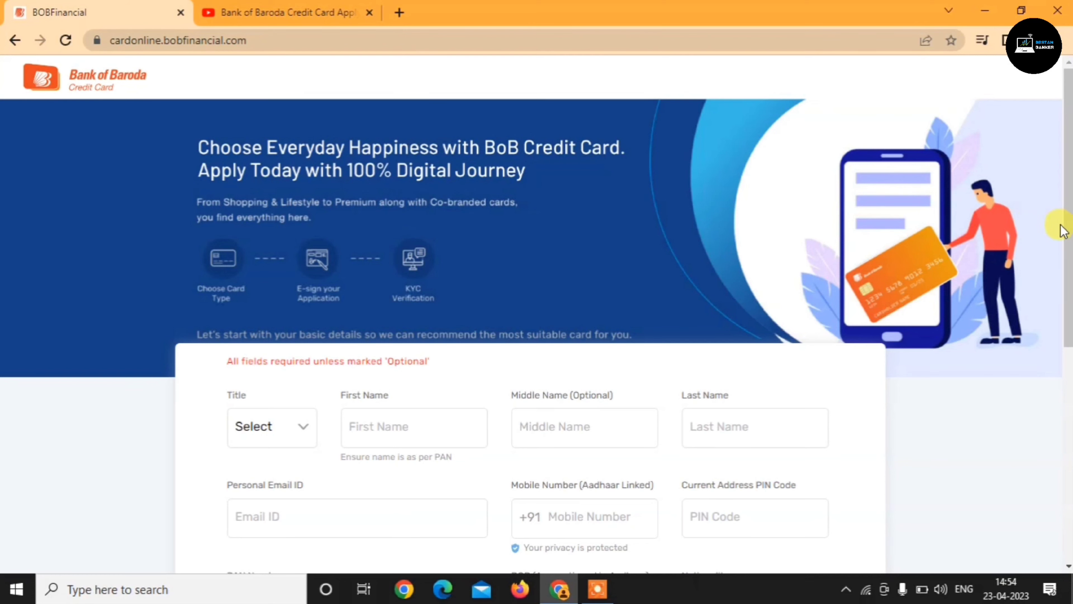
- Choose Ms. as the title and fill in the name, personal email, mobile number and PIN code
{"action": "left_click_drag", "start_coordinate": [1069, 232], "coordinate": [1068, 327]}
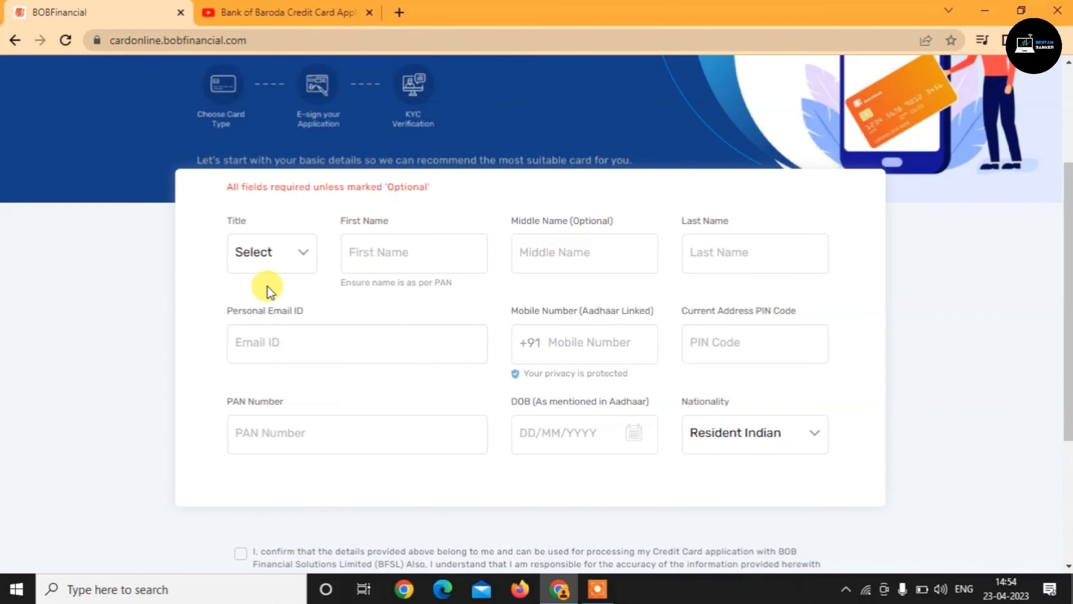
{"action": "left_click", "coordinate": [294, 254]}
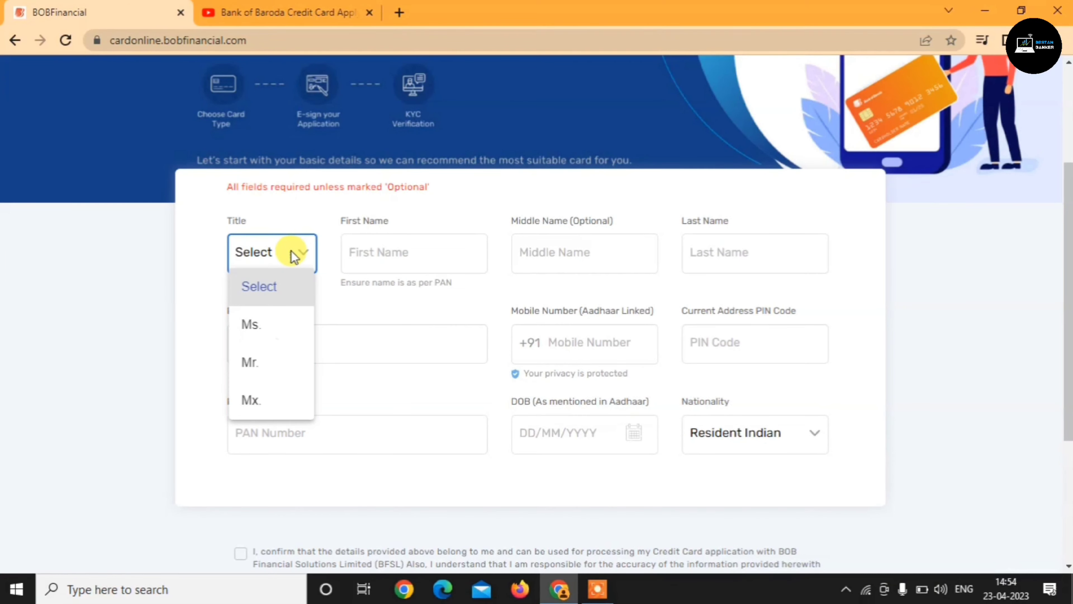
{"action": "left_click", "coordinate": [274, 330]}
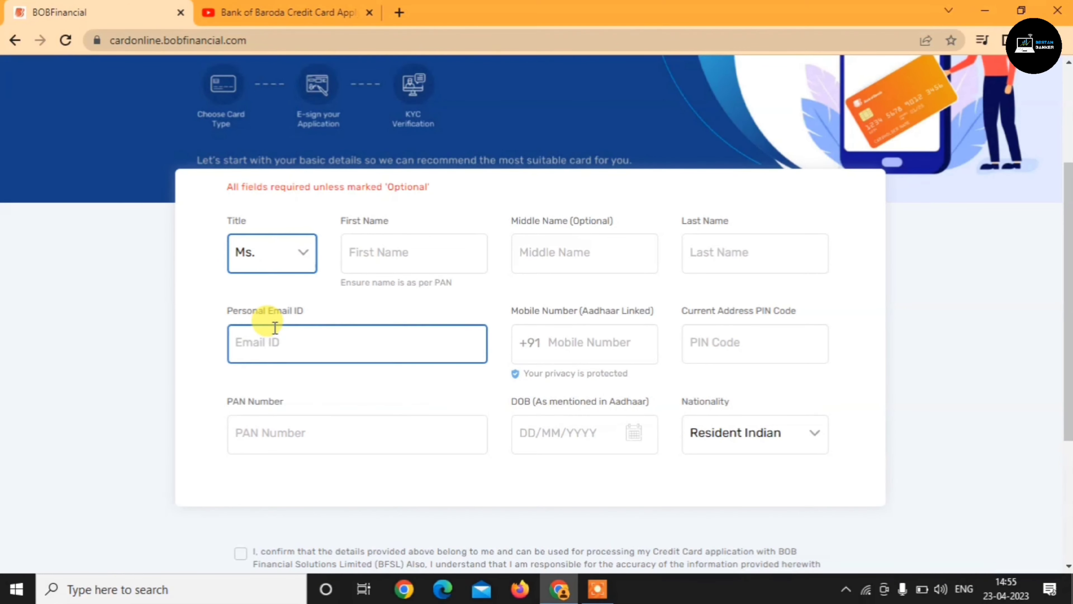
{"action": "left_click", "coordinate": [390, 259]}
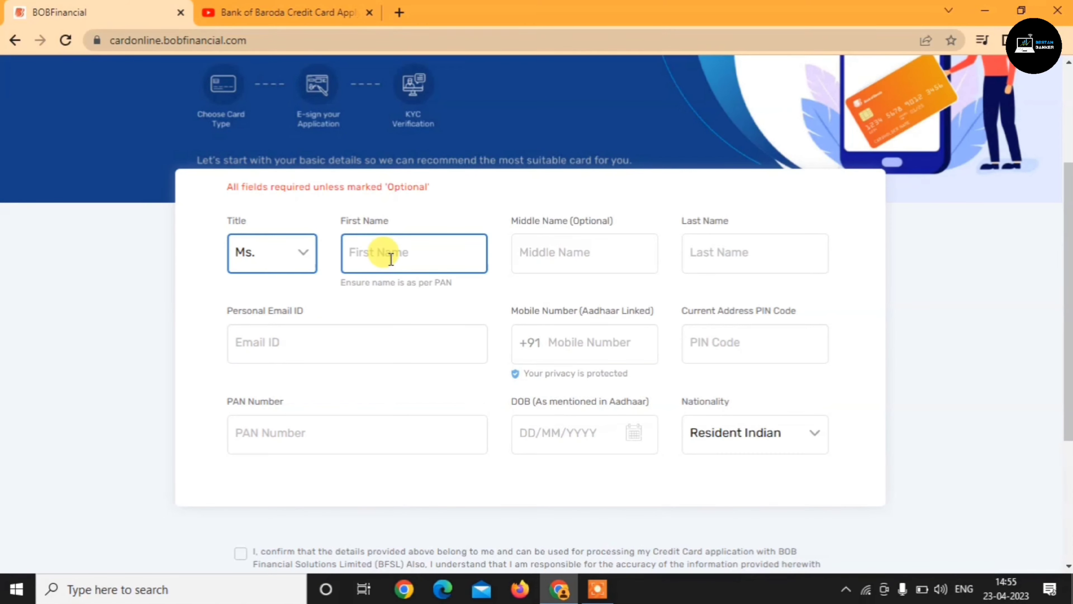
{"action": "left_click", "coordinate": [533, 250]}
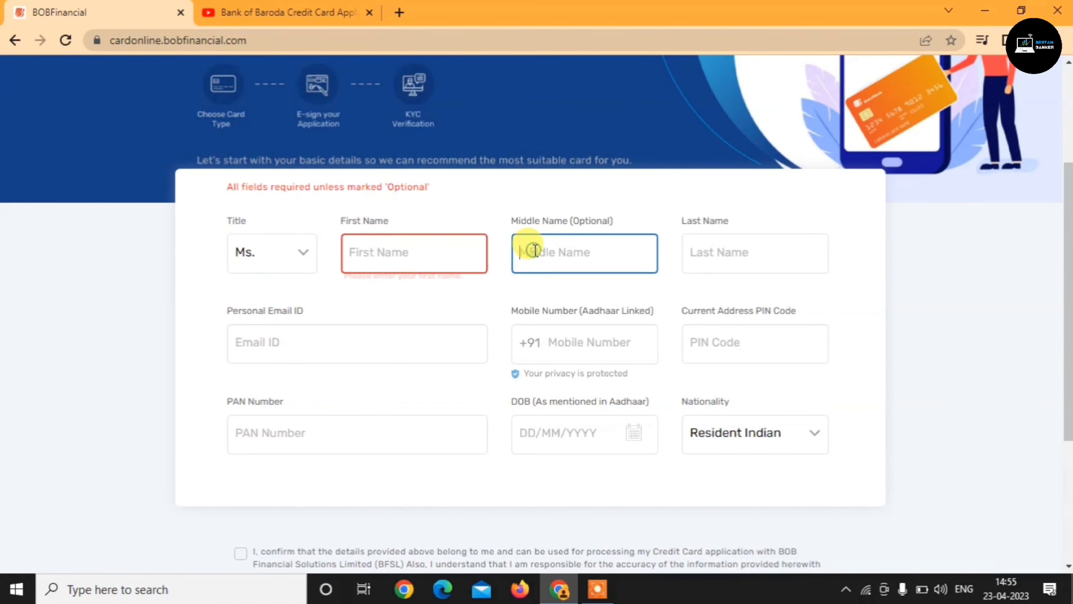
{"action": "left_click", "coordinate": [707, 252]}
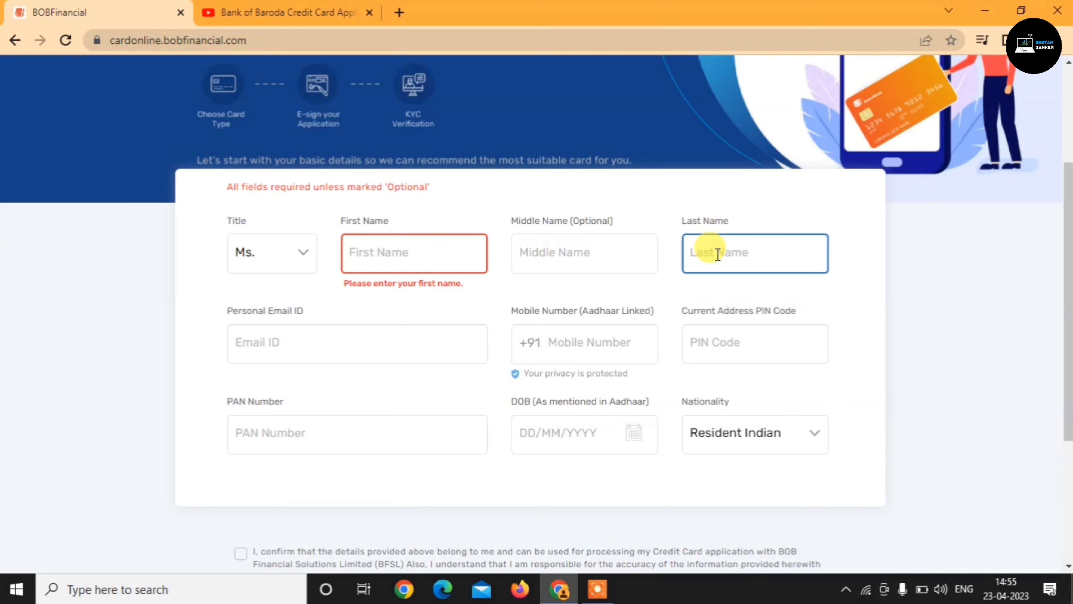
{"action": "left_click", "coordinate": [405, 351]}
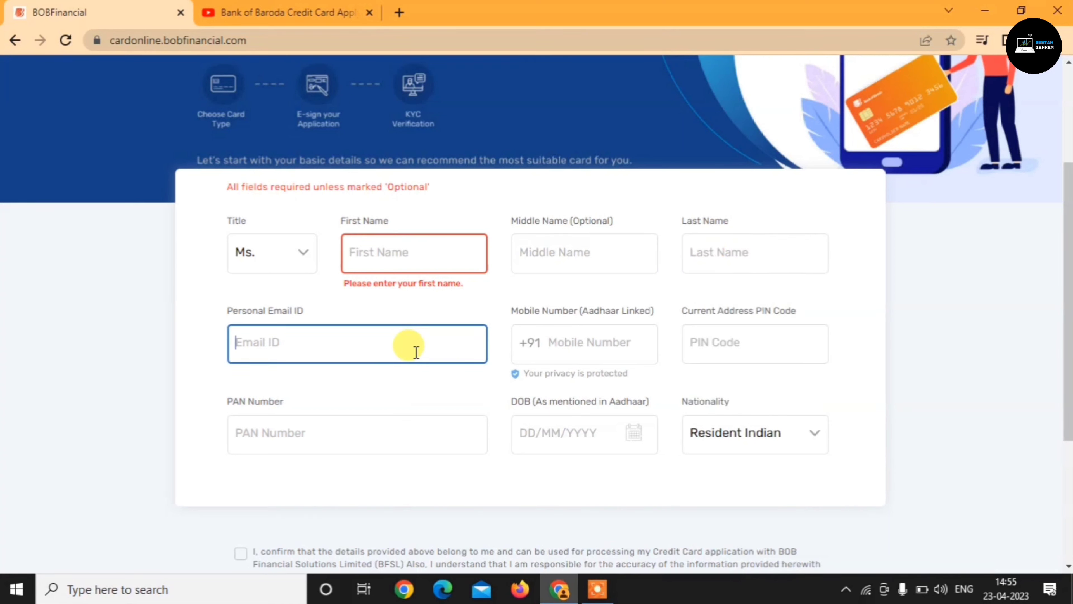
{"action": "left_click", "coordinate": [582, 340]}
{"action": "left_click", "coordinate": [714, 341]}
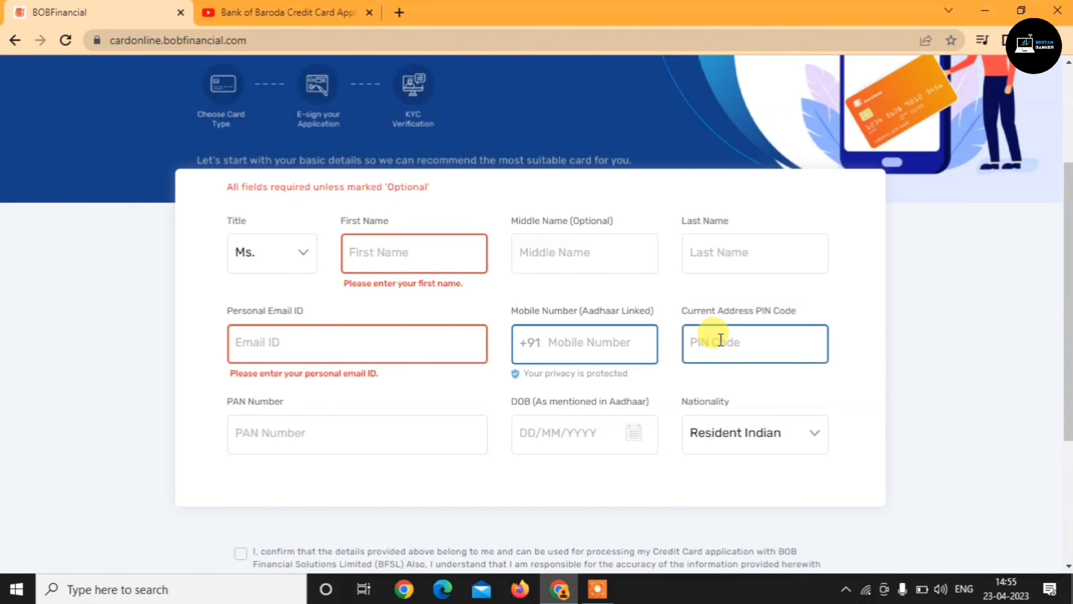
- Enter the PAN and date of birth, and set nationality to Resident Indian
{"action": "left_click", "coordinate": [363, 436]}
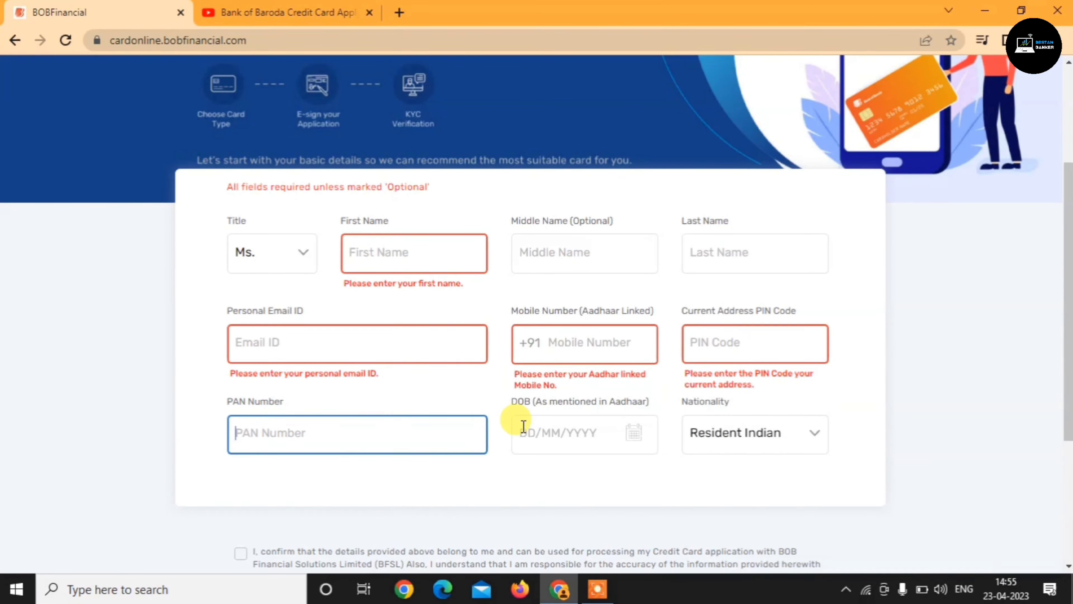
{"action": "left_click", "coordinate": [551, 433]}
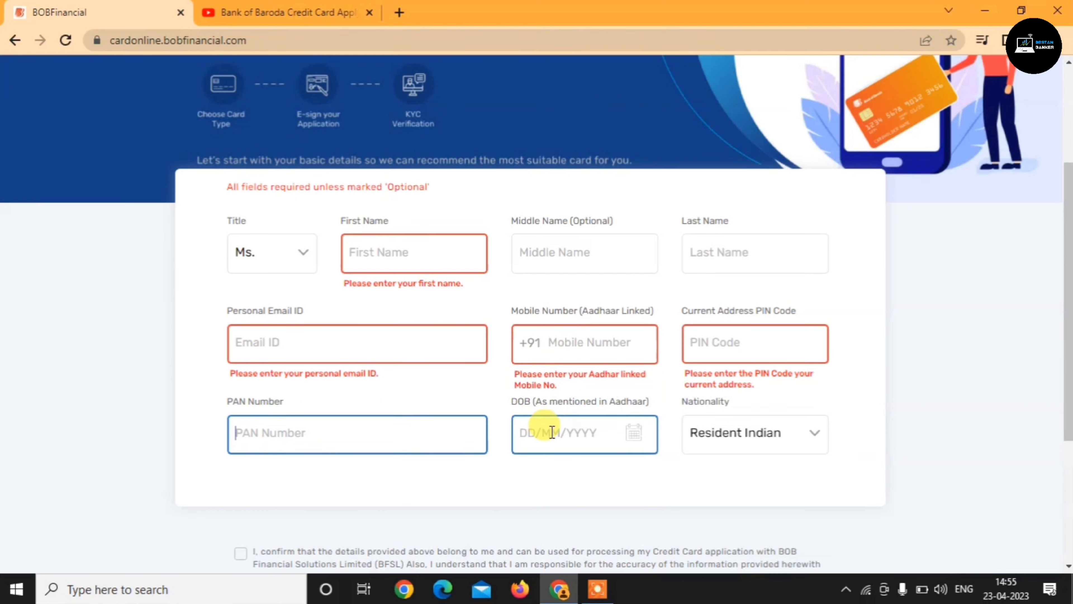
{"action": "left_click", "coordinate": [633, 433]}
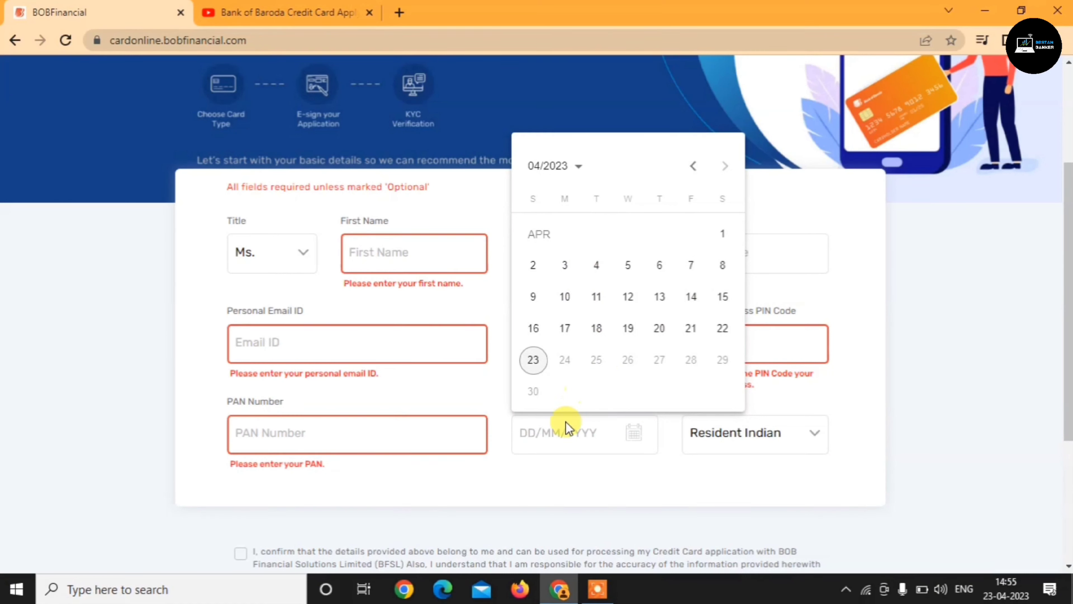
{"action": "left_click", "coordinate": [786, 433]}
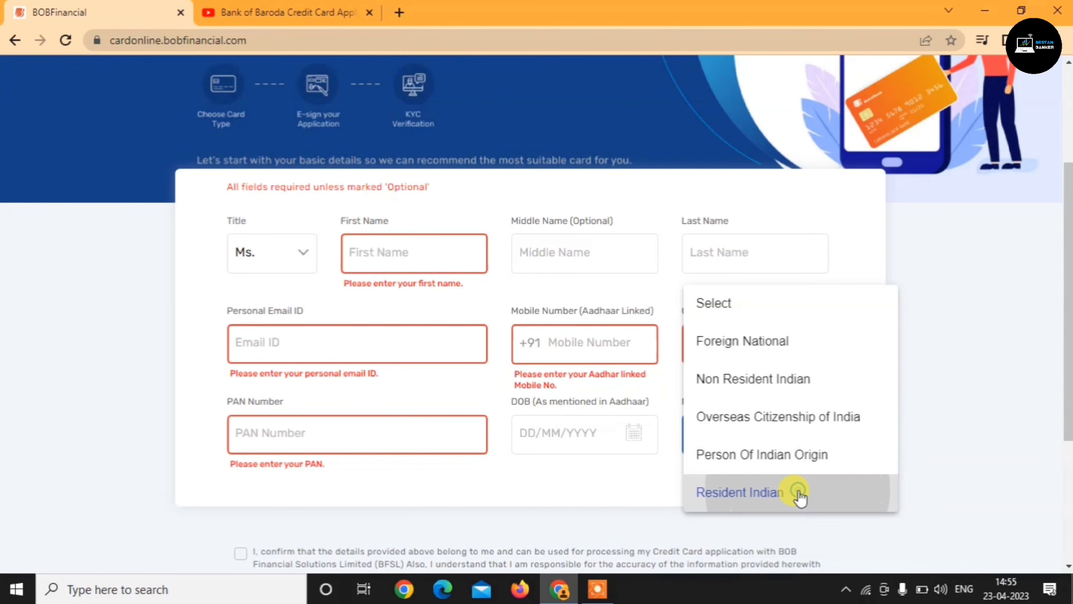
{"action": "left_click", "coordinate": [799, 492]}
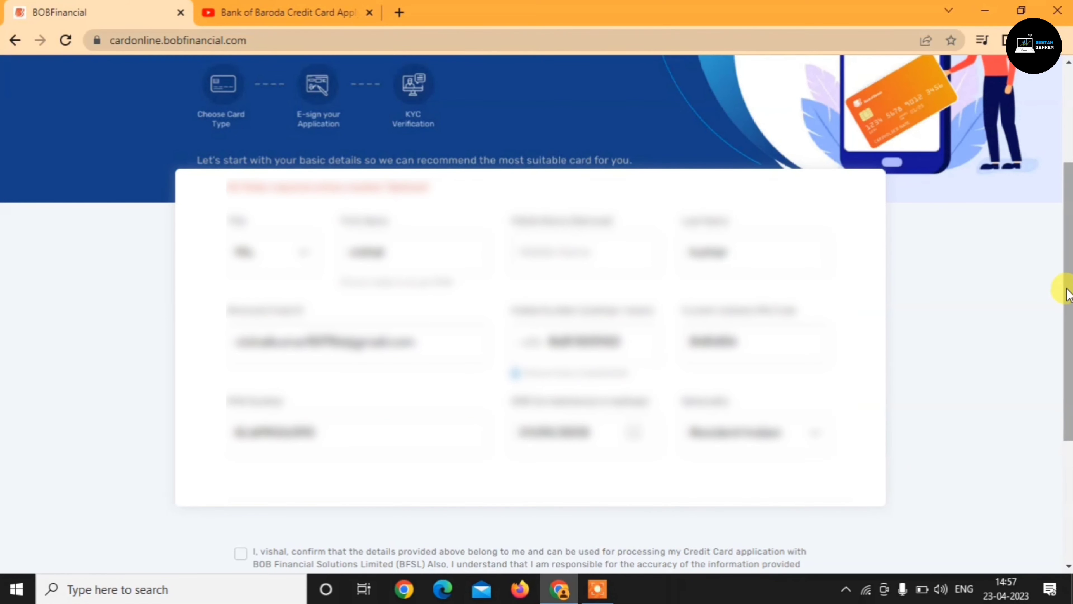
{"action": "left_click_drag", "start_coordinate": [1066, 291], "coordinate": [1069, 400]}
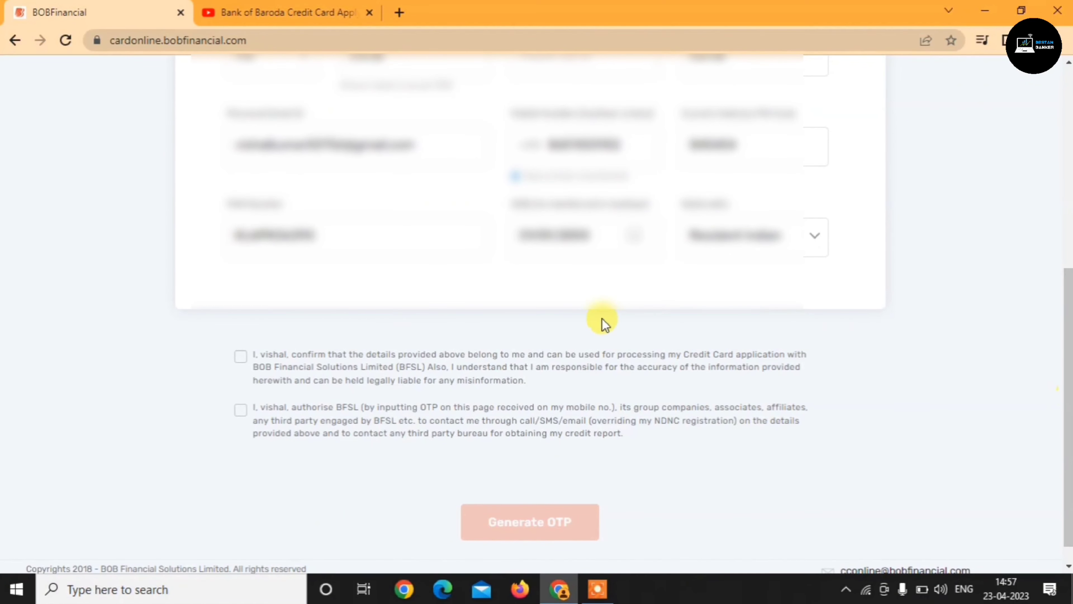
- Tick both consent declarations and generate an OTP for the mobile number
{"action": "left_click", "coordinate": [242, 358]}
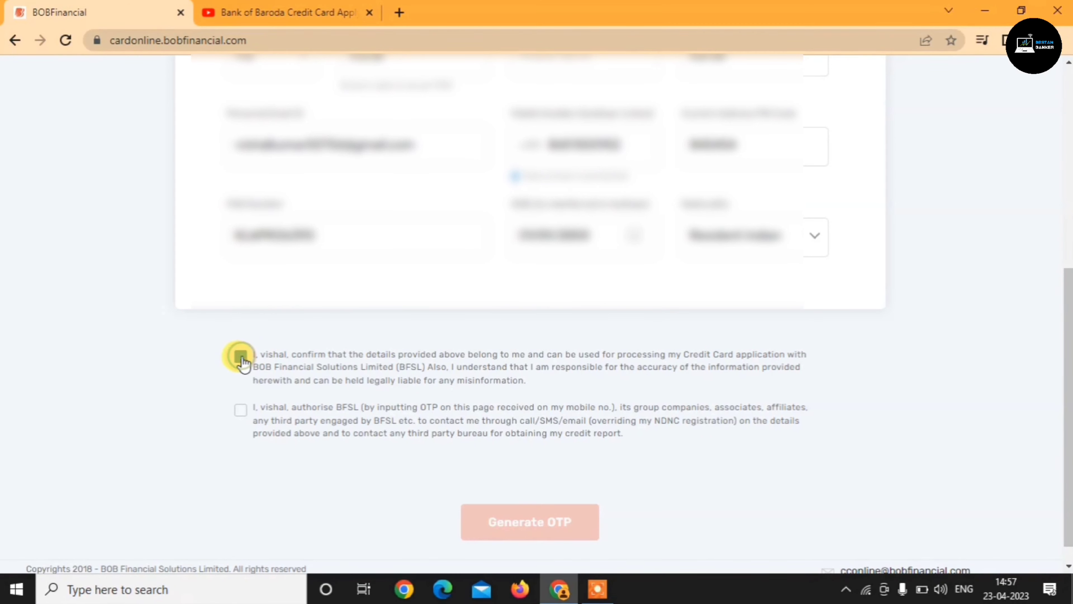
{"action": "left_click", "coordinate": [242, 411]}
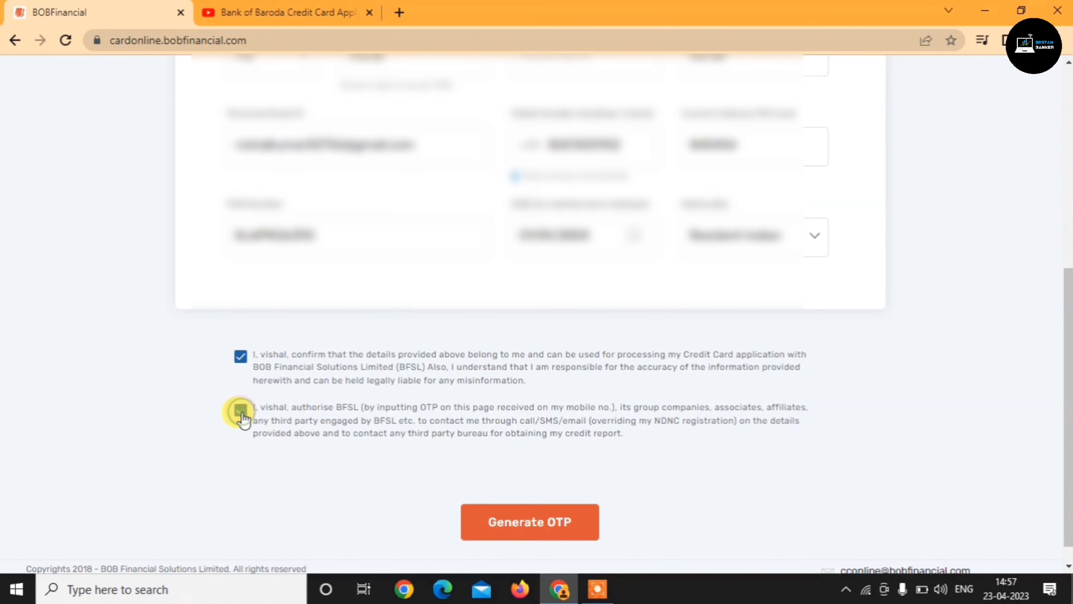
{"action": "left_click", "coordinate": [510, 519]}
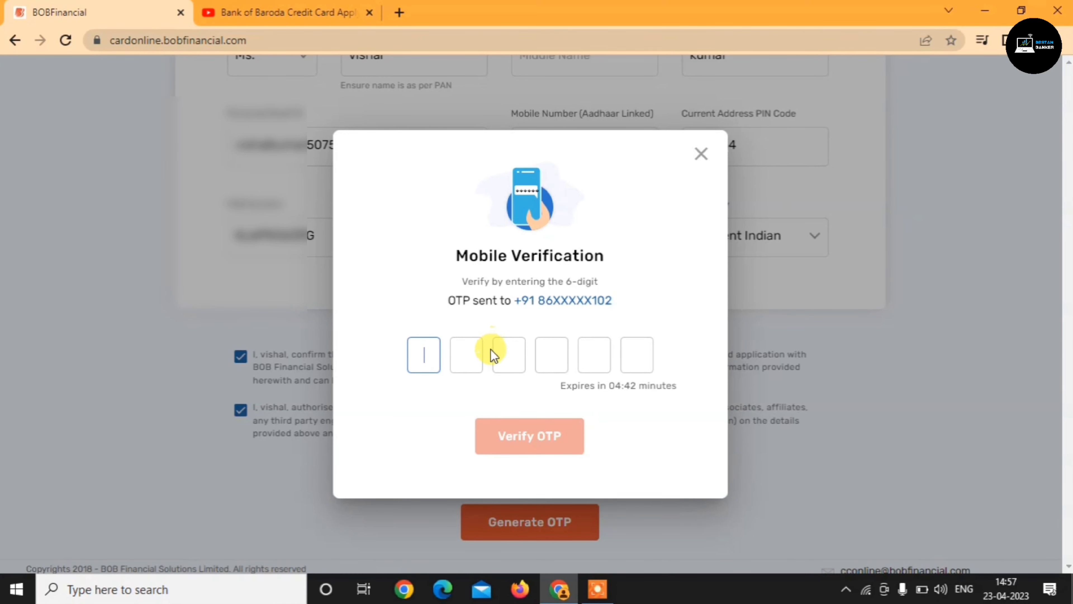
- Enter the six-digit verification code and verify the mobile number
{"action": "left_click", "coordinate": [422, 361]}
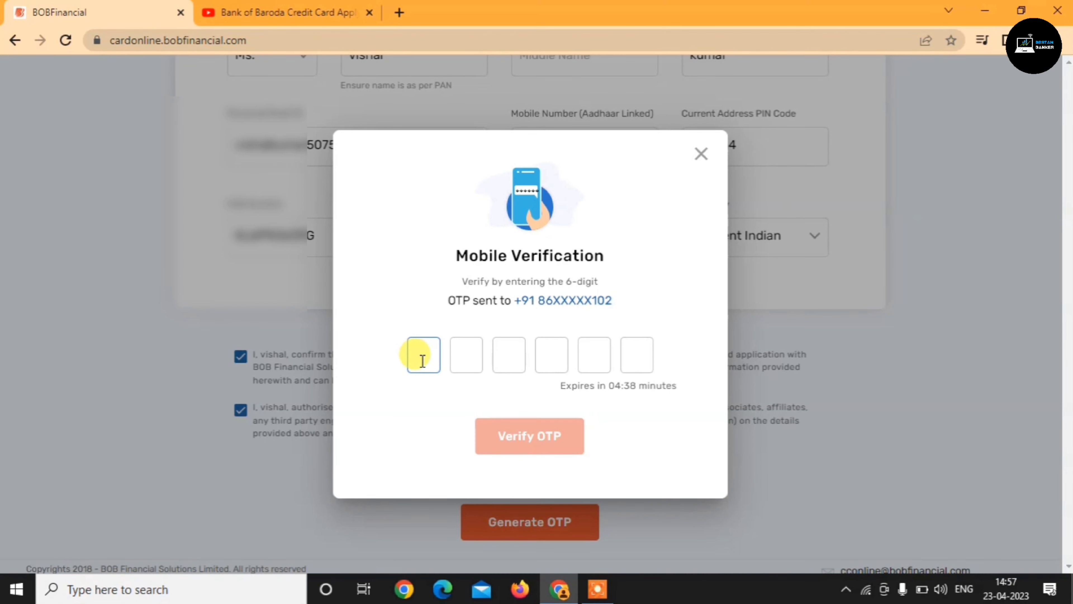
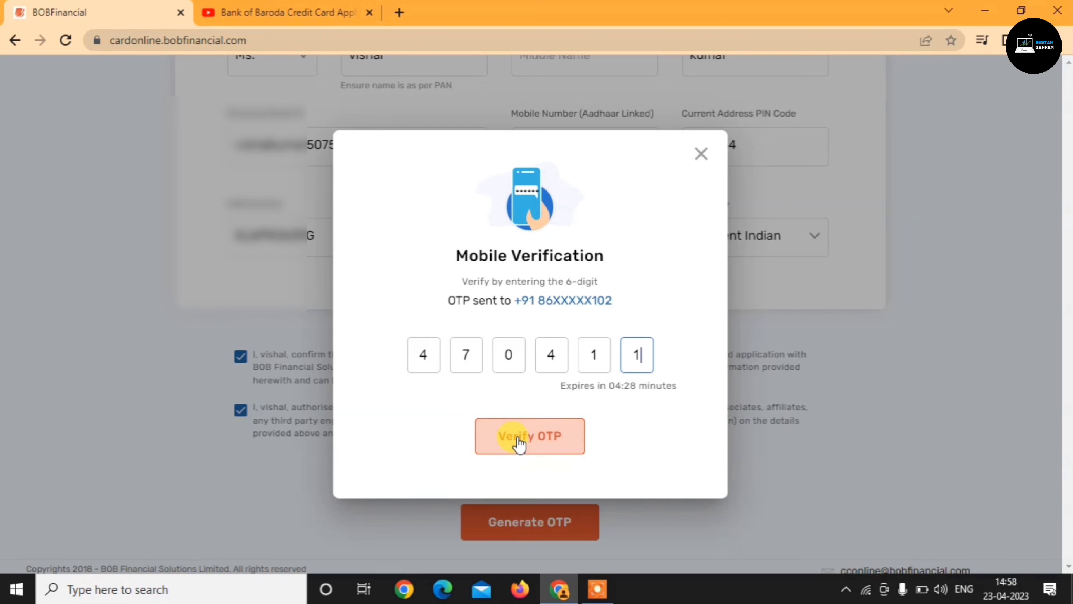
{"action": "left_click", "coordinate": [530, 437]}
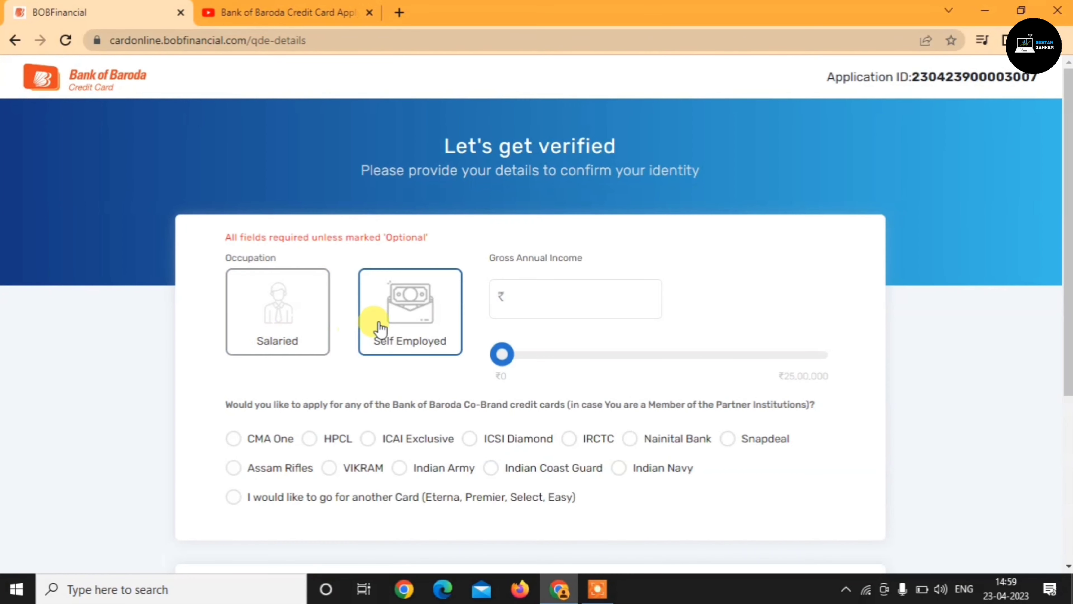
- Set occupation to Self Employed, gross annual income 5,00,000, and opt for another card
{"action": "left_click", "coordinate": [389, 323]}
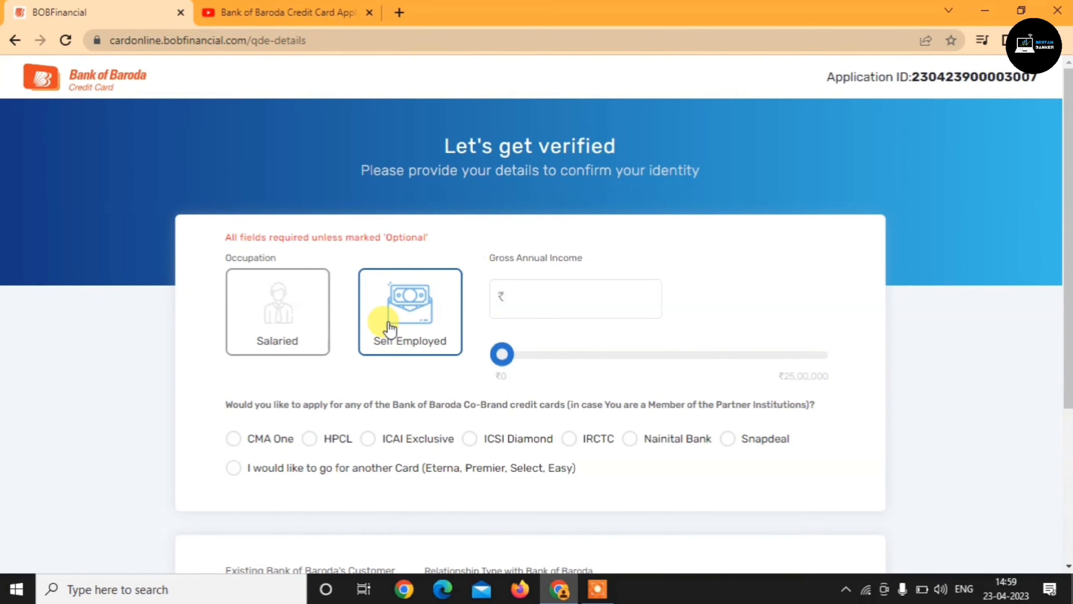
{"action": "left_click", "coordinate": [517, 302]}
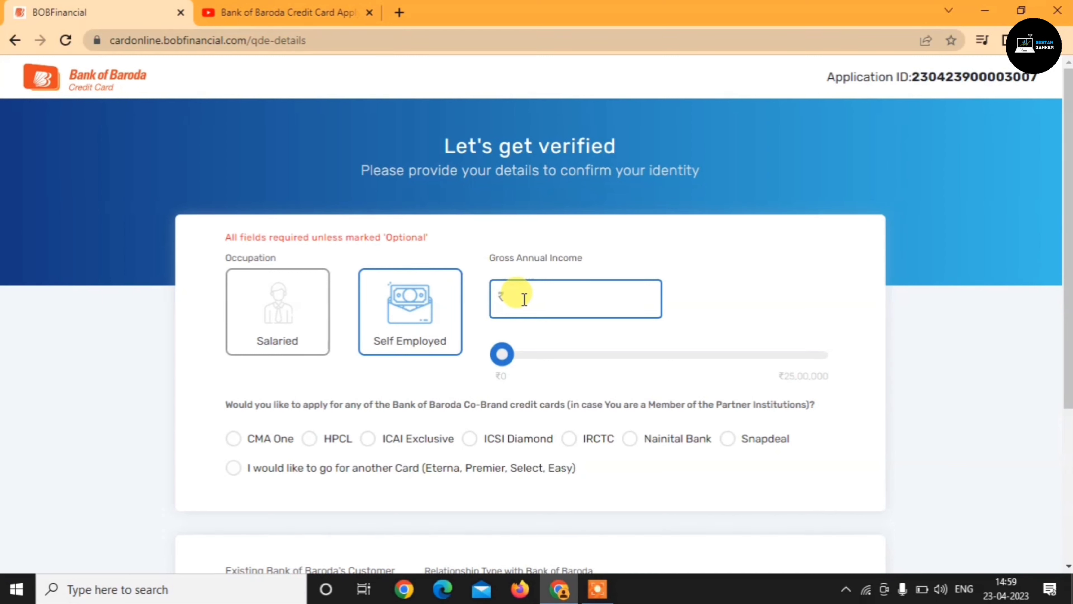
{"action": "type", "text": "5,00,000"}
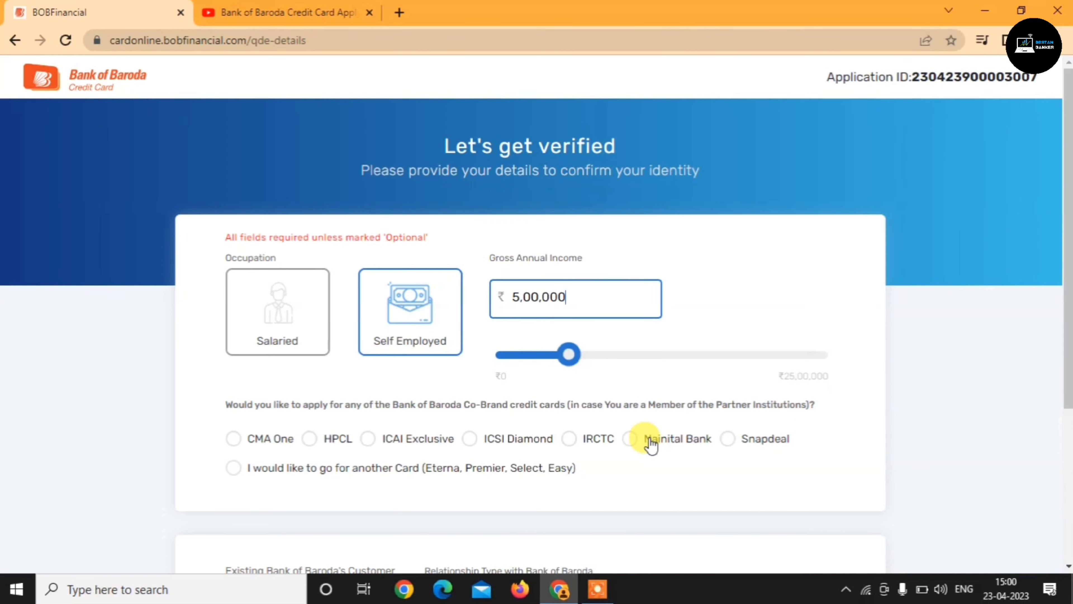
{"action": "left_click", "coordinate": [233, 469]}
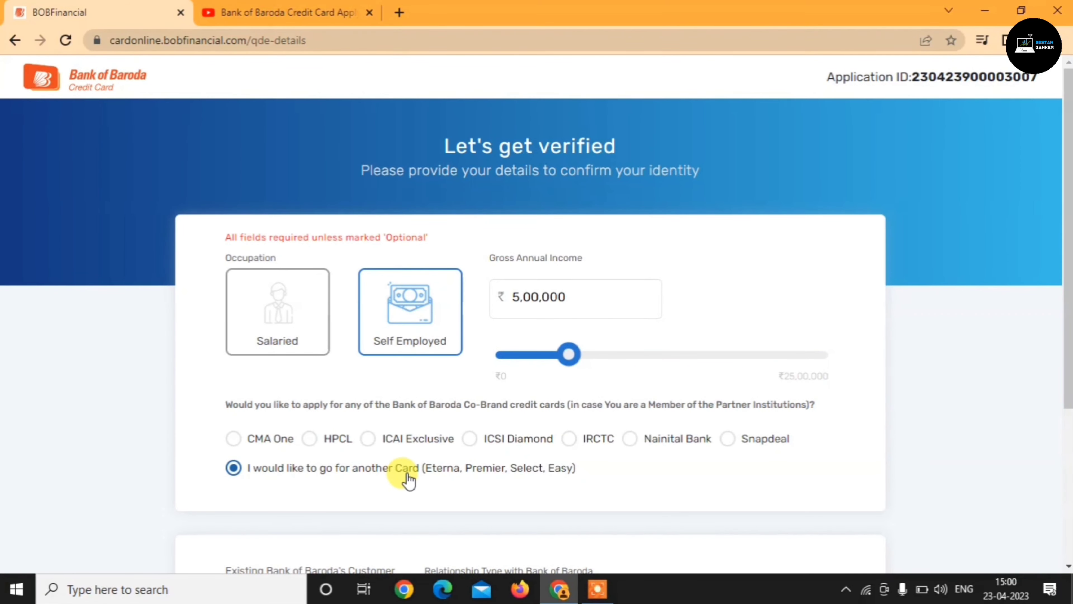
{"action": "scroll", "coordinate": [743, 460], "scroll_direction": "down", "scroll_amount": 3}
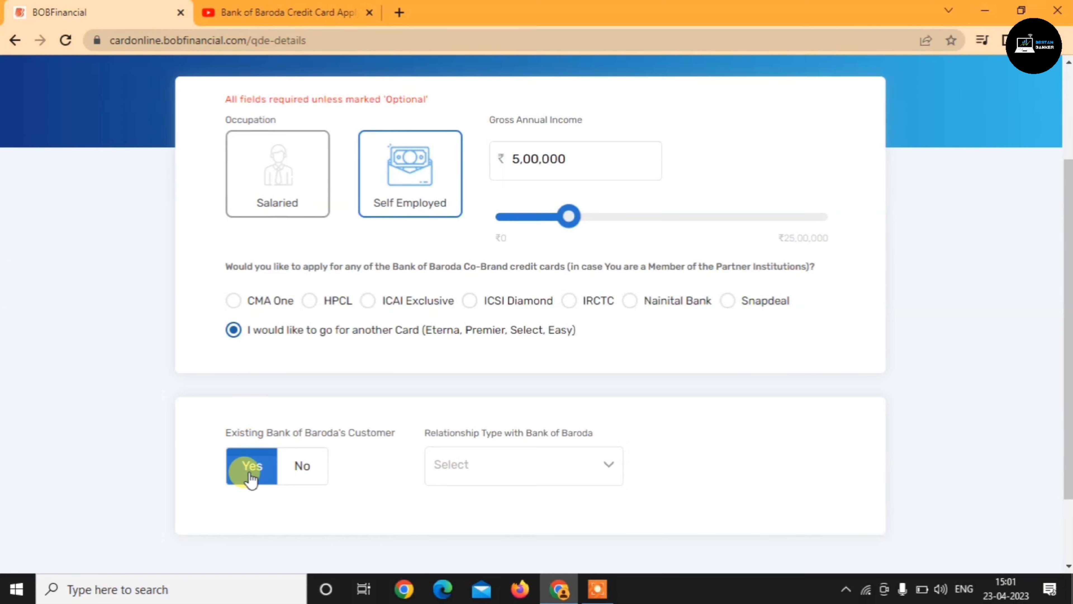
- Answer No to being a Bank of Baroda customer and to holding another bank's card, then continue
{"action": "left_click", "coordinate": [298, 471]}
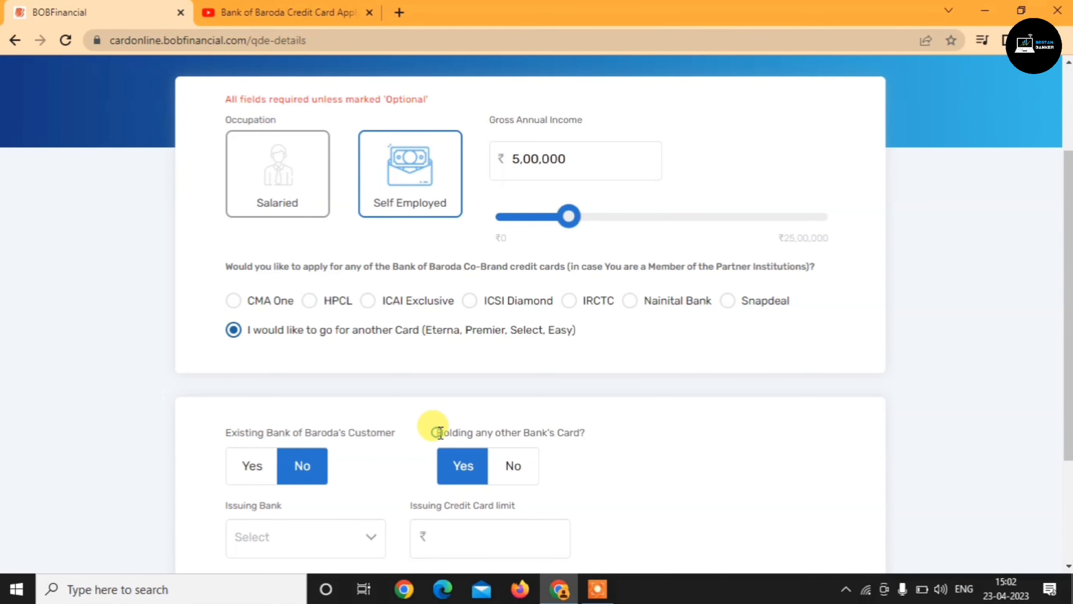
{"action": "left_click_drag", "start_coordinate": [438, 432], "coordinate": [596, 438]}
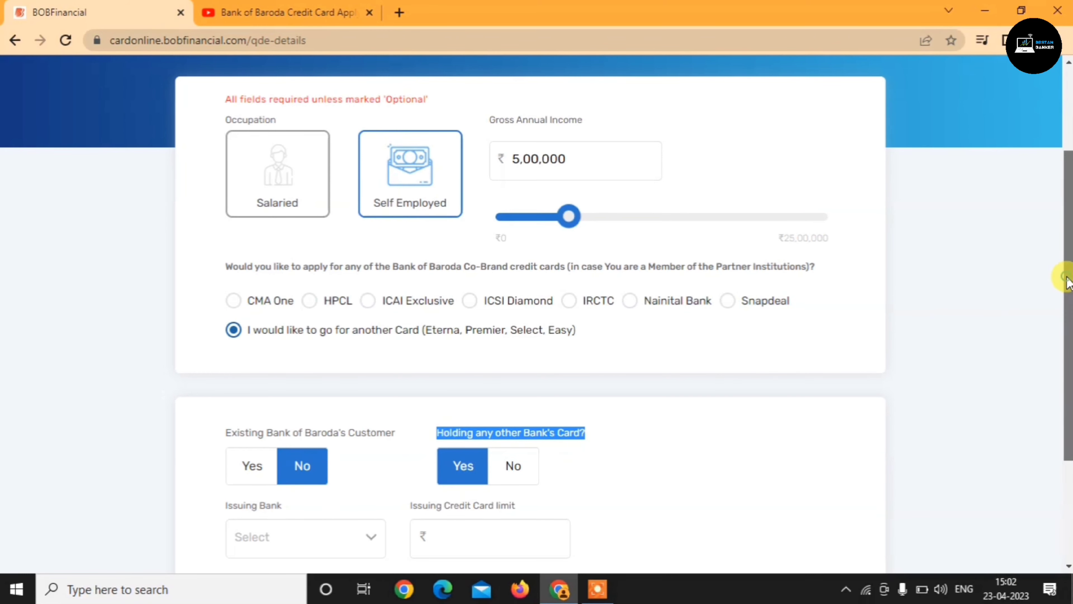
{"action": "left_click_drag", "start_coordinate": [1067, 281], "coordinate": [1067, 341]}
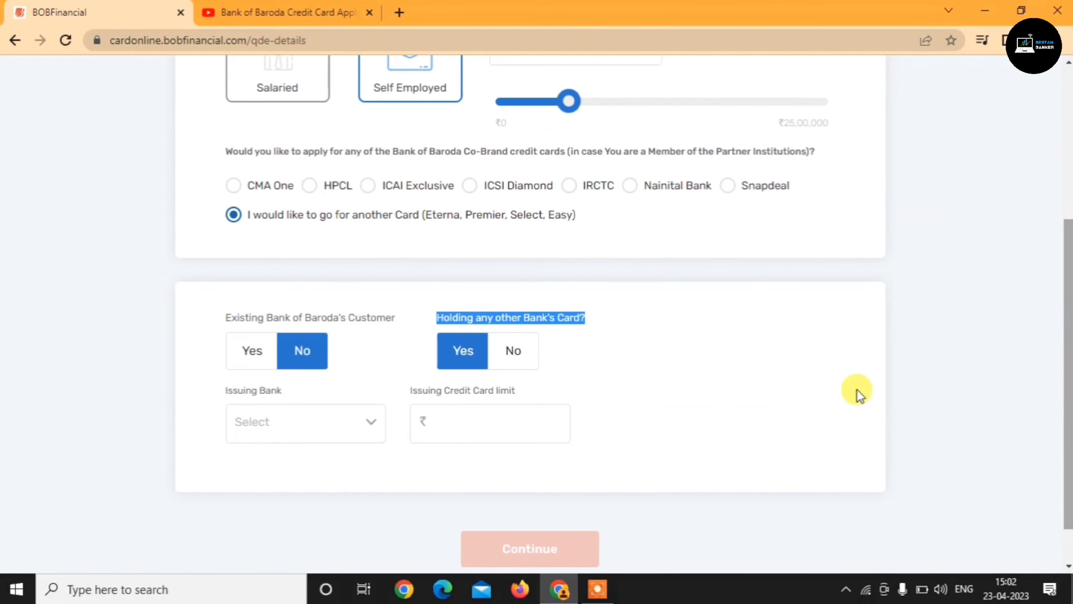
{"action": "left_click", "coordinate": [334, 438]}
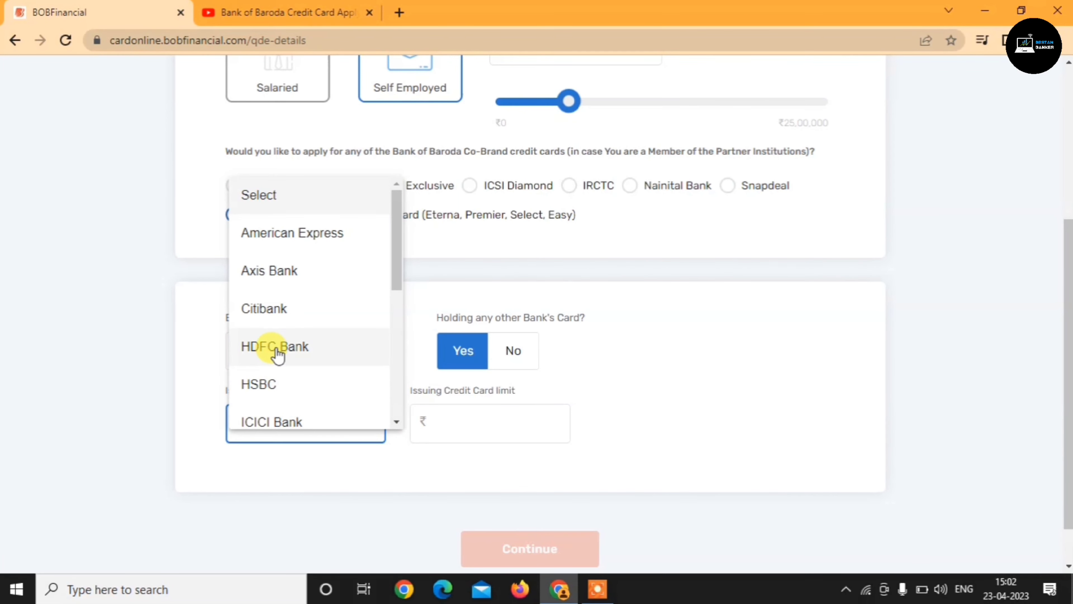
{"action": "left_click", "coordinate": [276, 346]}
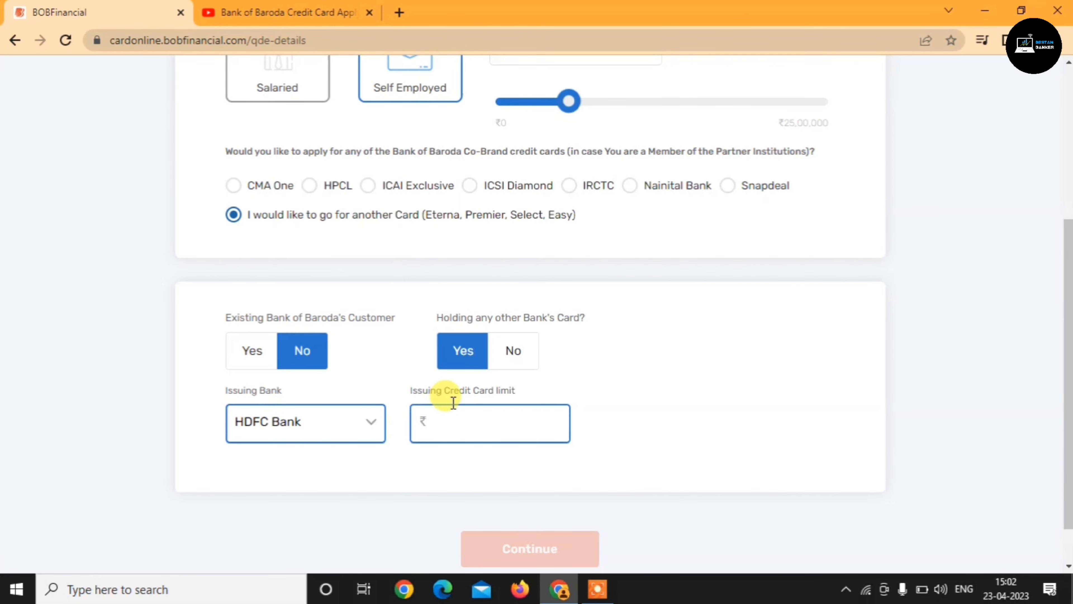
{"action": "left_click", "coordinate": [456, 421]}
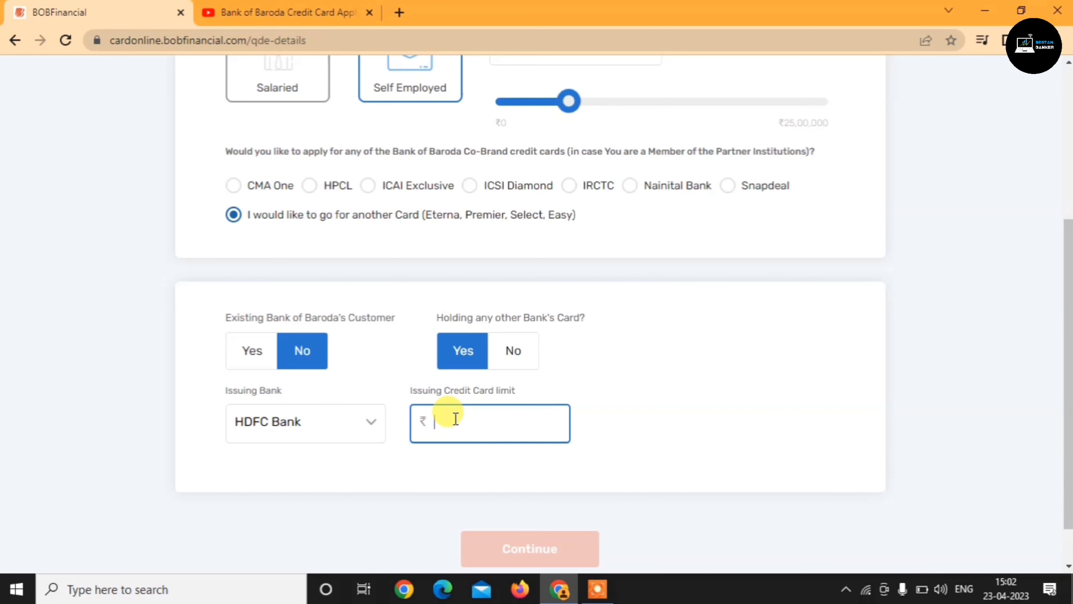
{"action": "left_click", "coordinate": [510, 362]}
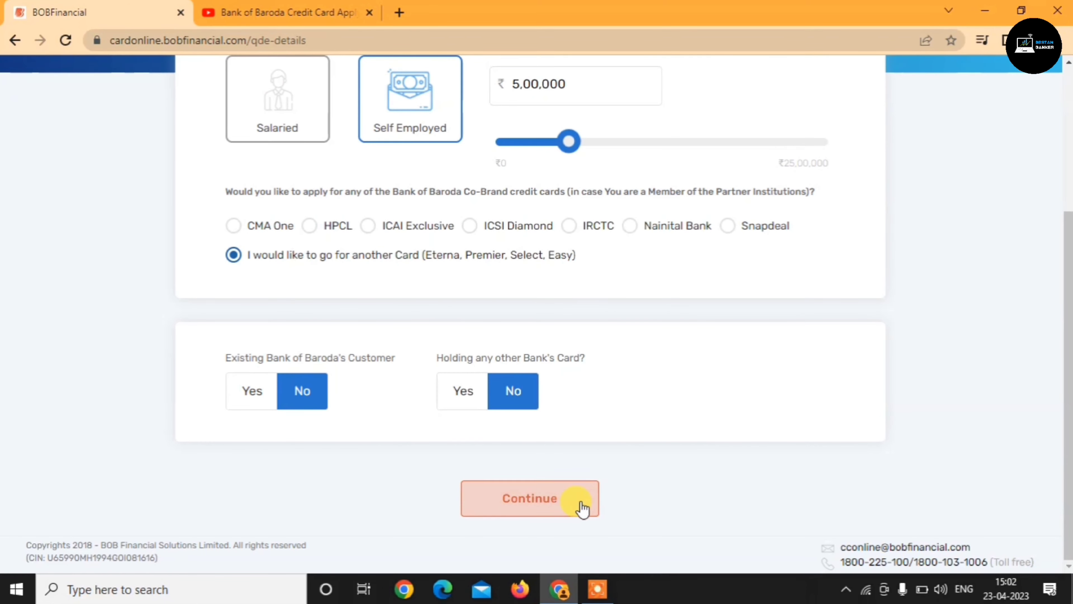
{"action": "left_click", "coordinate": [542, 510]}
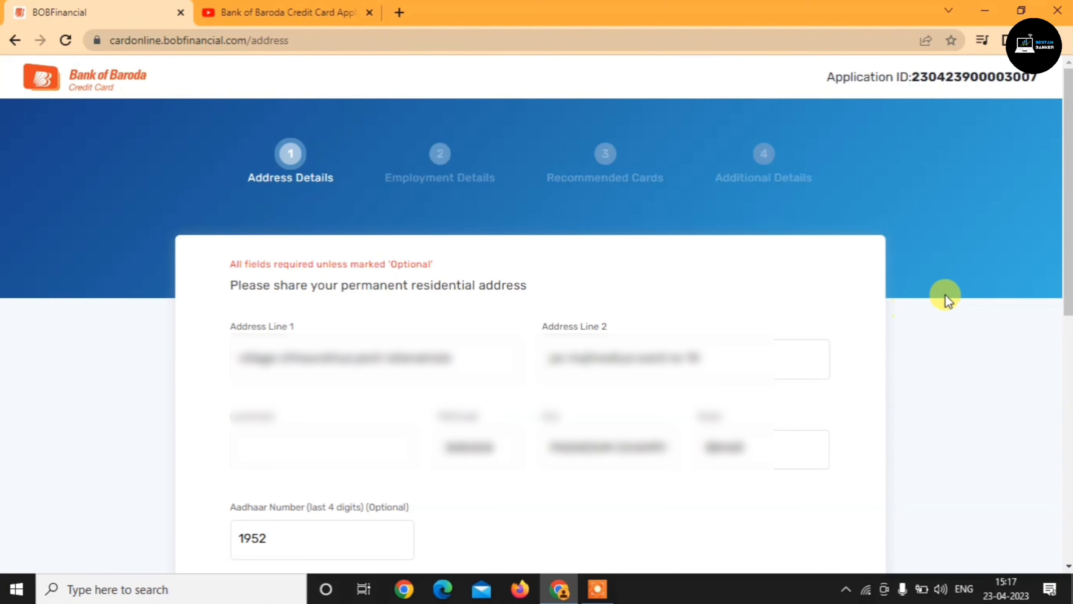
- Review the prefilled addresses and optional Aadhaar entry, then continue to Employment Details
{"action": "left_click", "coordinate": [395, 539]}
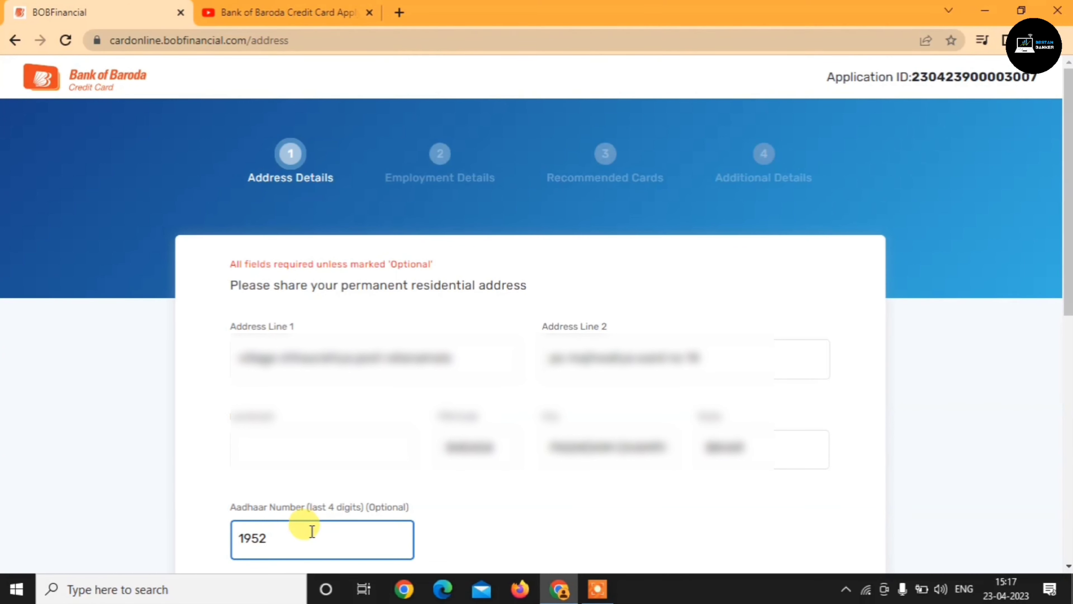
{"action": "left_click", "coordinate": [371, 498]}
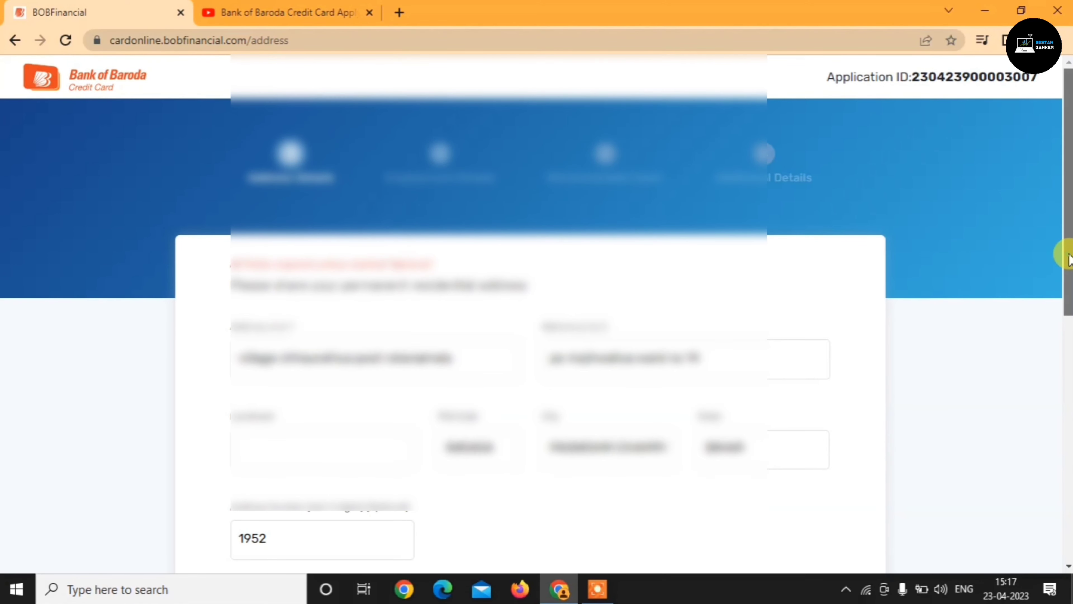
{"action": "left_click_drag", "start_coordinate": [1064, 254], "coordinate": [1066, 479]}
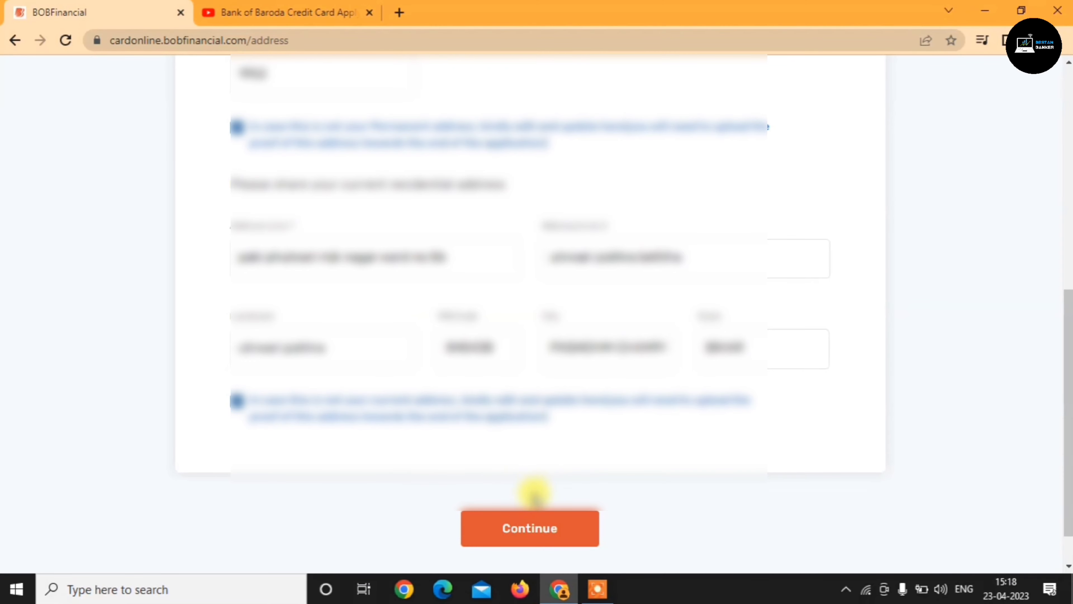
{"action": "left_click", "coordinate": [519, 532]}
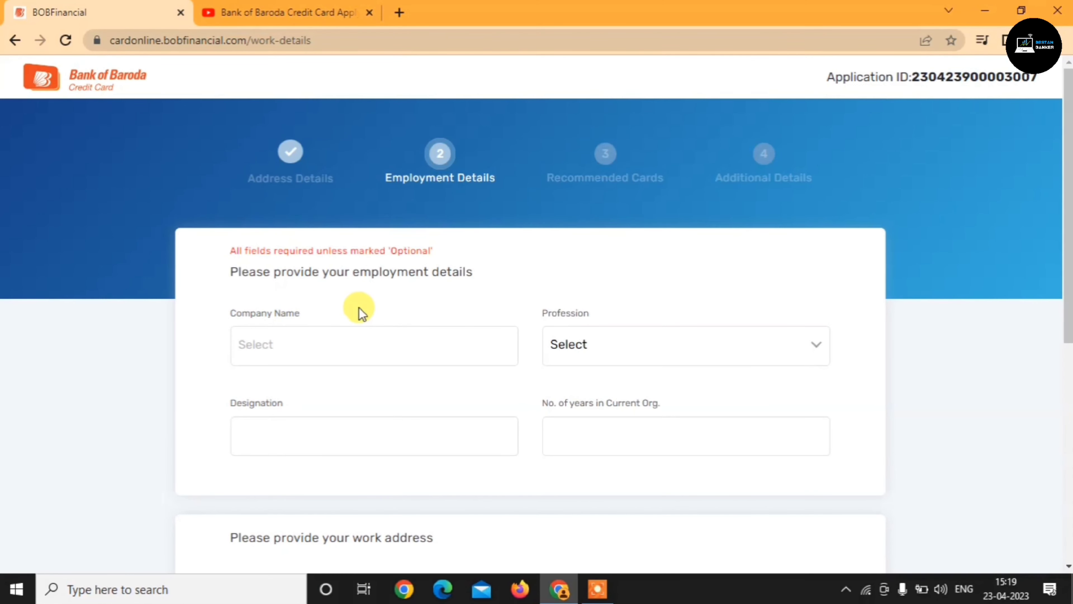
- Enter the company name, choose Others as the profession, and fill in the work address
{"action": "left_click", "coordinate": [275, 338]}
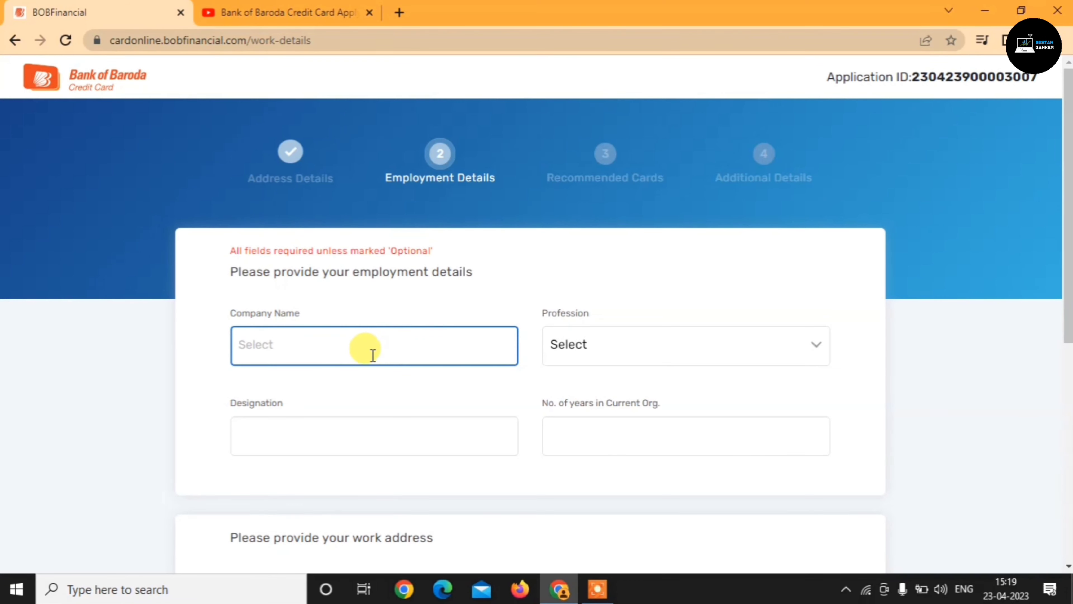
{"action": "left_click", "coordinate": [575, 357]}
{"action": "left_click", "coordinate": [575, 358]}
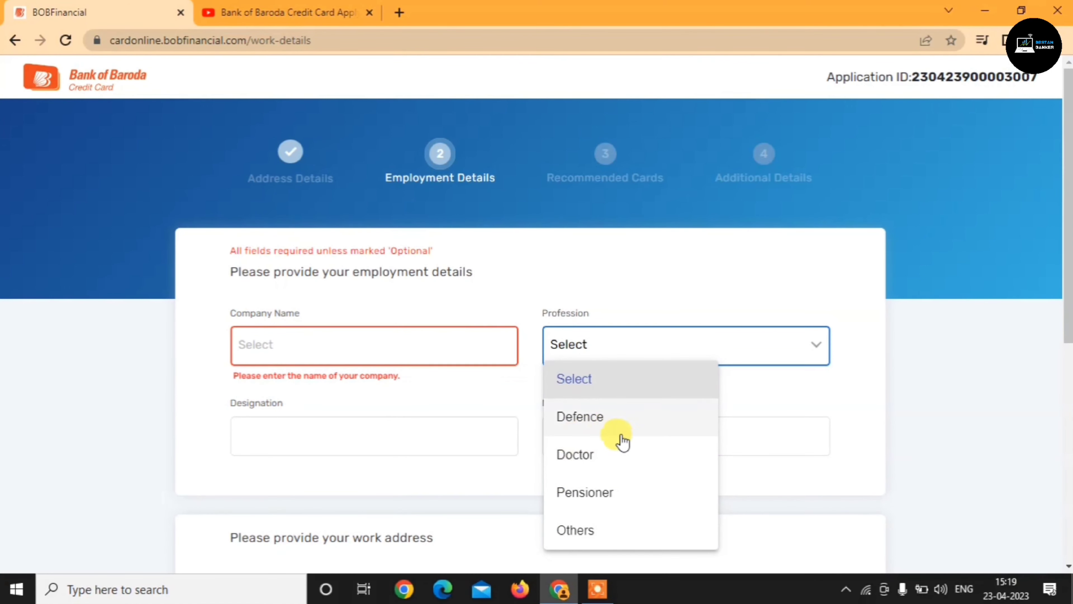
{"action": "left_click", "coordinate": [575, 530]}
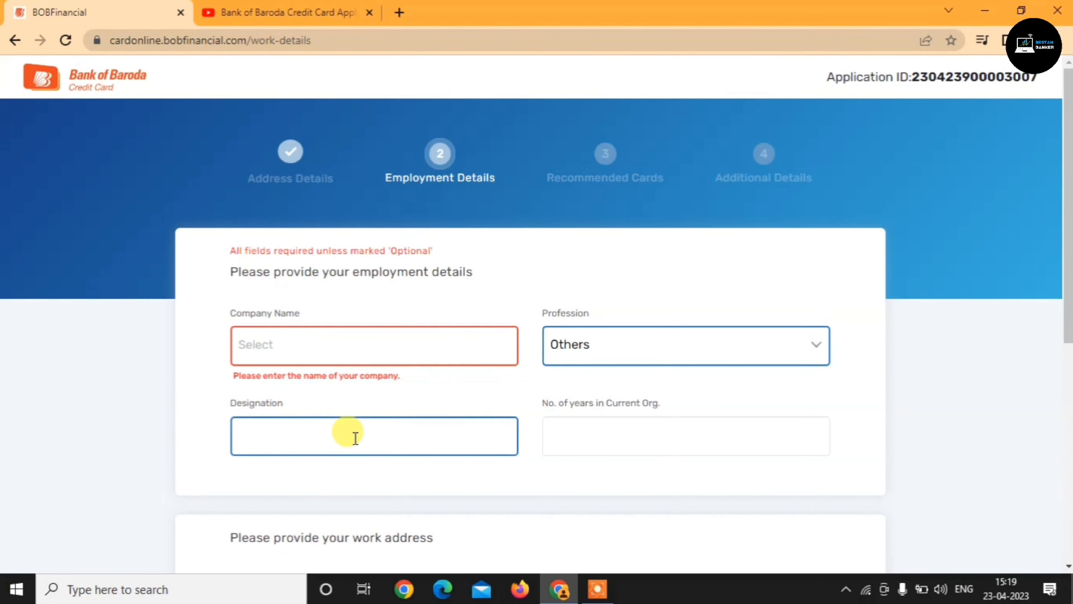
{"action": "left_click_drag", "start_coordinate": [1061, 233], "coordinate": [1063, 378]}
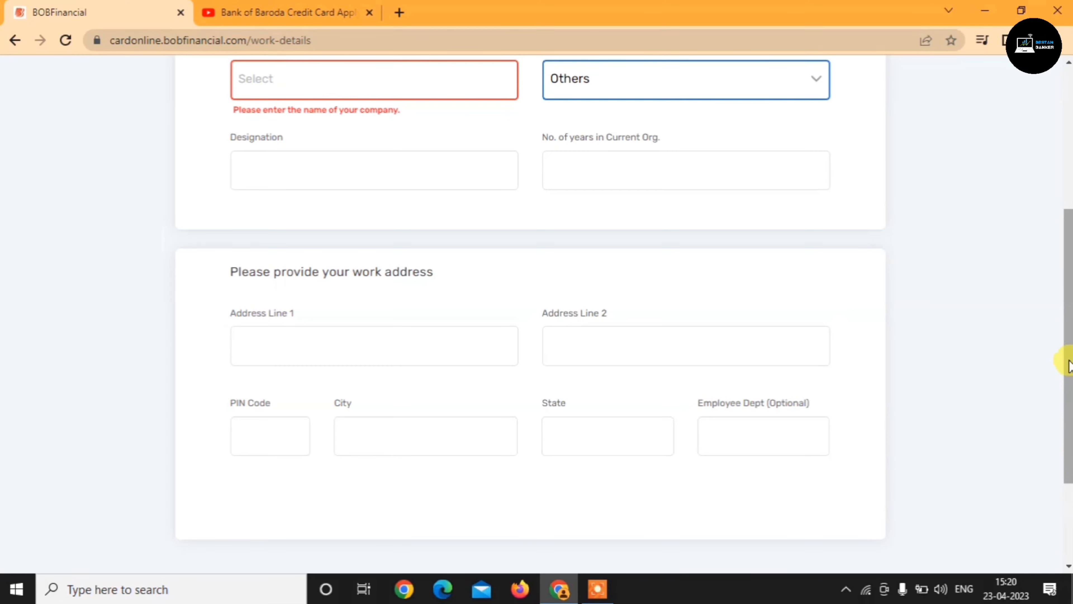
{"action": "left_click_drag", "start_coordinate": [1068, 401], "coordinate": [1066, 477]}
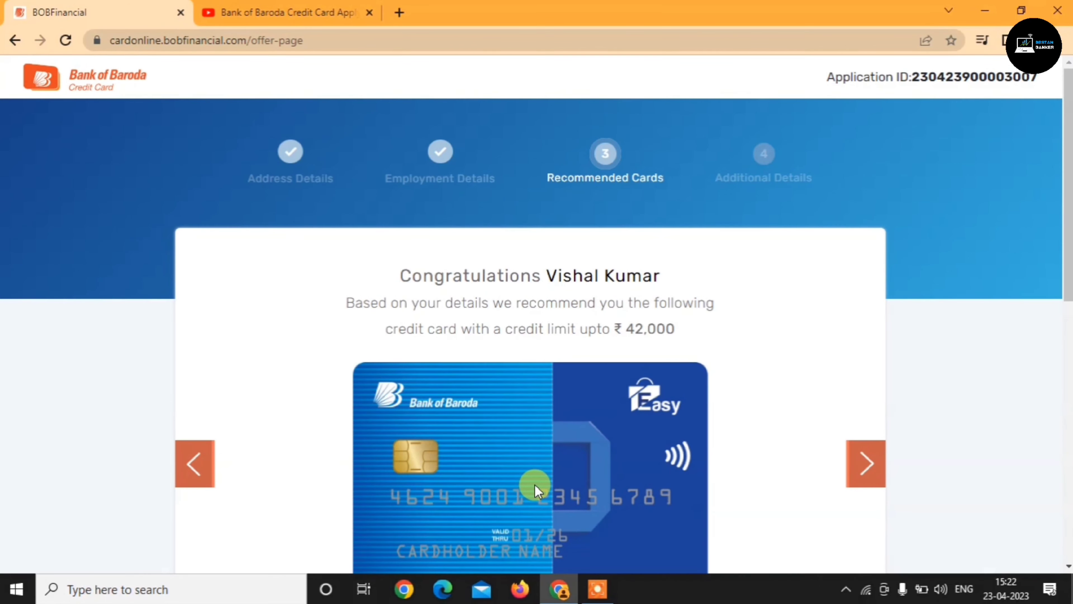
- Review the congratulations message offering a card with up to ₹42,000 credit limit
{"action": "left_click_drag", "start_coordinate": [1068, 220], "coordinate": [1069, 239]}
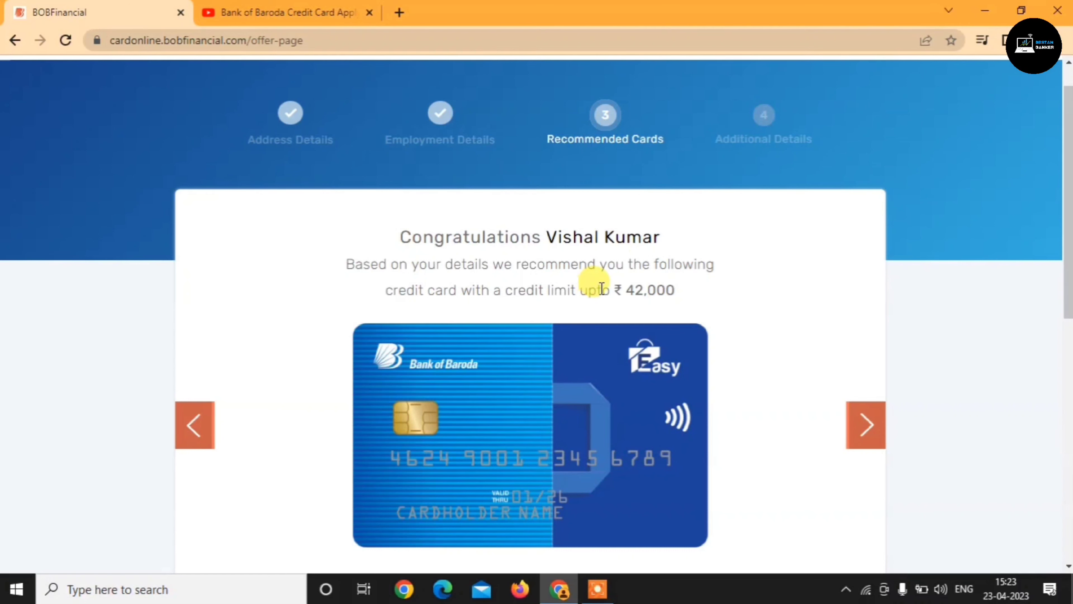
{"action": "left_click_drag", "start_coordinate": [602, 289], "coordinate": [684, 284]}
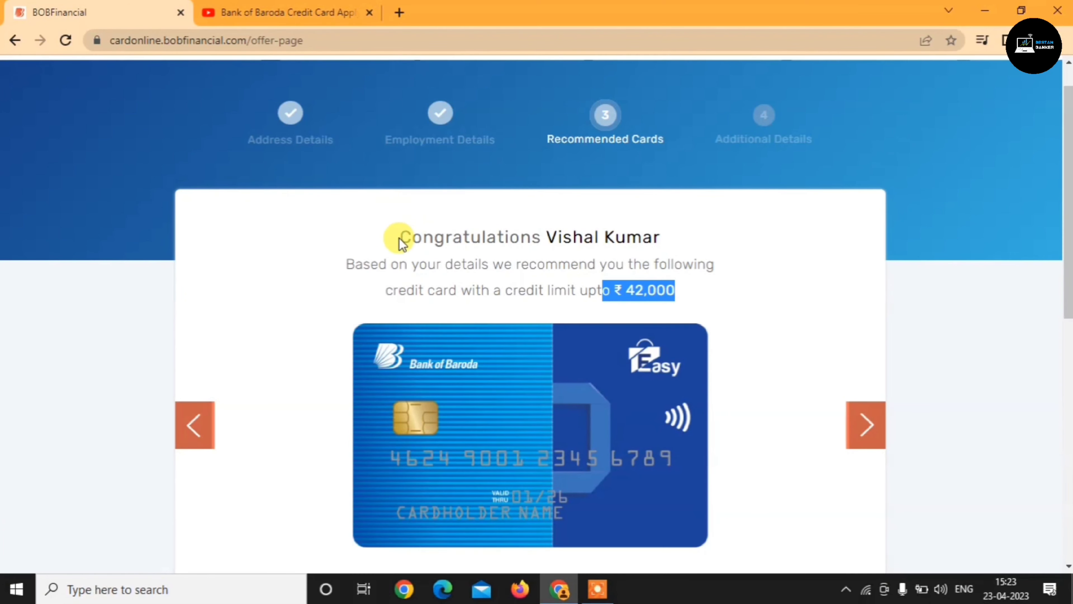
{"action": "left_click", "coordinate": [416, 237]}
{"action": "left_click_drag", "start_coordinate": [416, 237], "coordinate": [652, 433]}
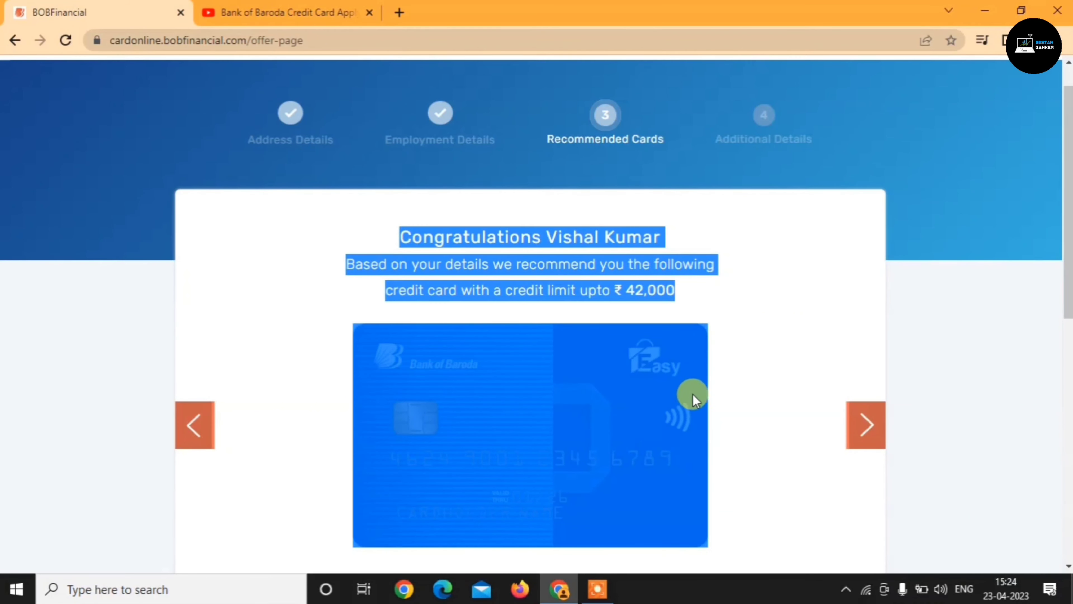
{"action": "left_click_drag", "start_coordinate": [692, 394], "coordinate": [683, 254]}
{"action": "left_click", "coordinate": [691, 263]}
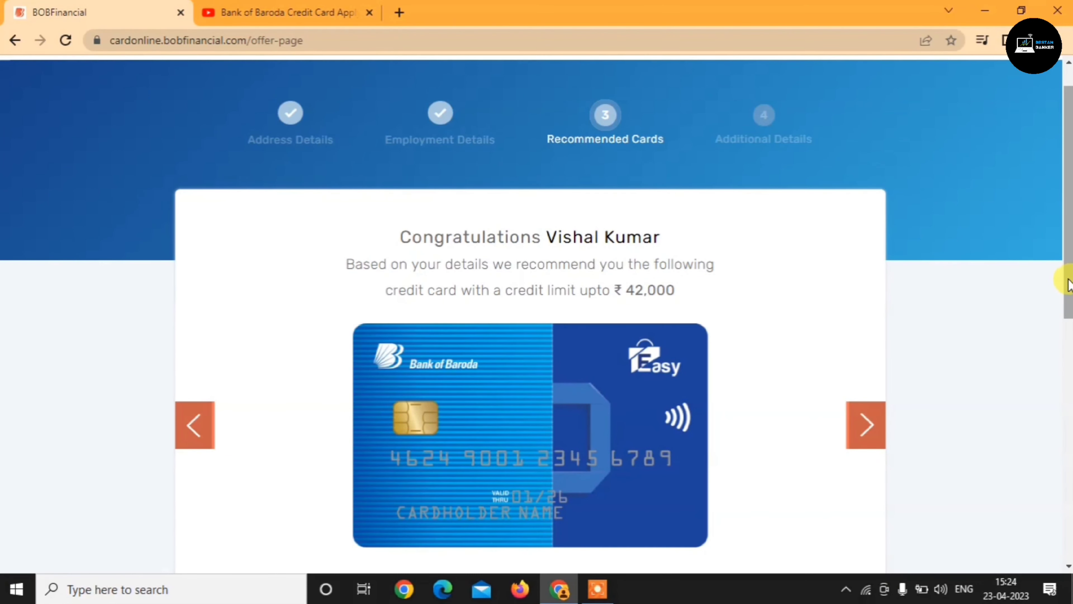
{"action": "scroll", "coordinate": [1069, 284], "scroll_direction": "down", "scroll_amount": 2}
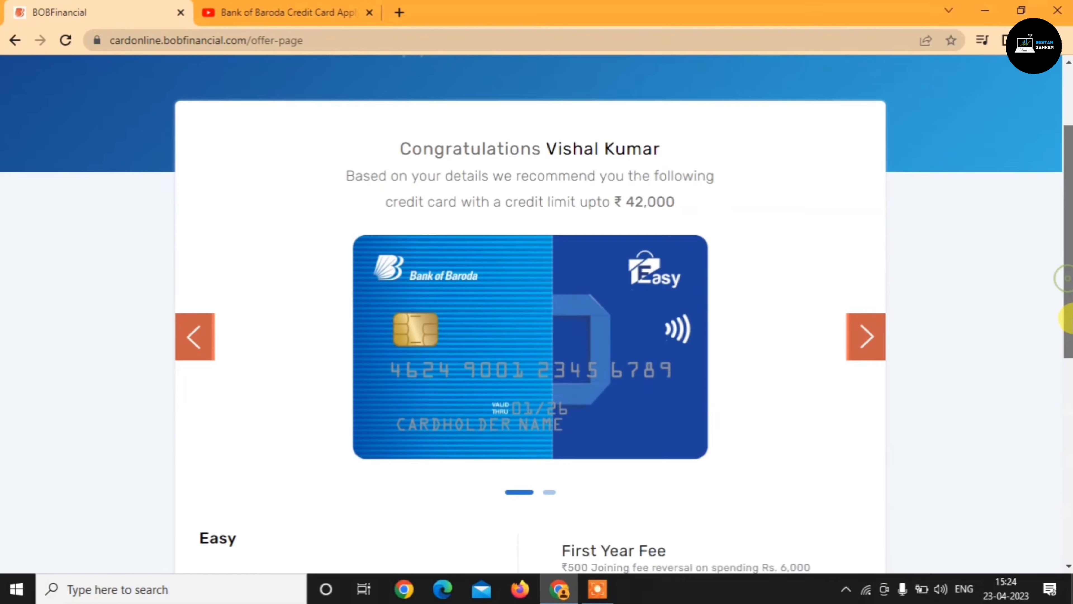
- Look at the EMPOWER Business card's 42,000 limit, then return to the Easy card's fees
{"action": "left_click", "coordinate": [866, 336]}
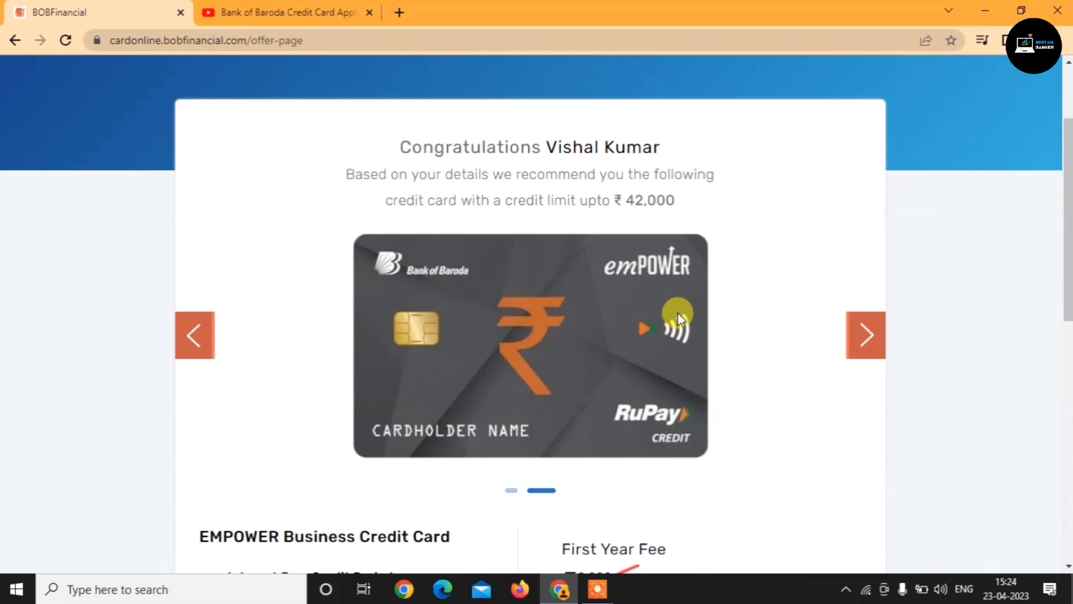
{"action": "left_click_drag", "start_coordinate": [627, 205], "coordinate": [674, 207]}
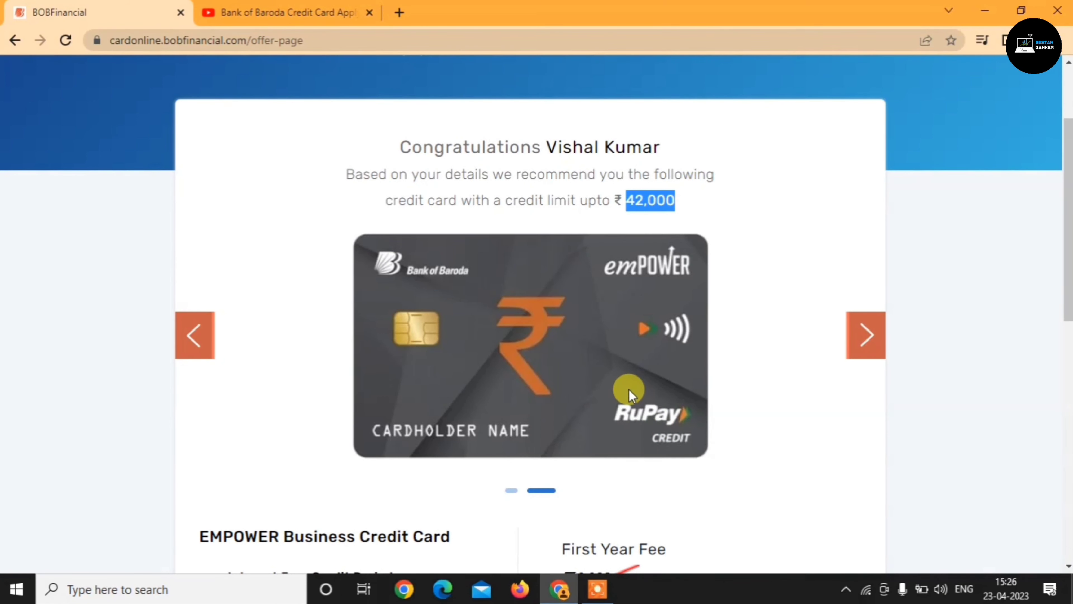
{"action": "left_click", "coordinate": [201, 357]}
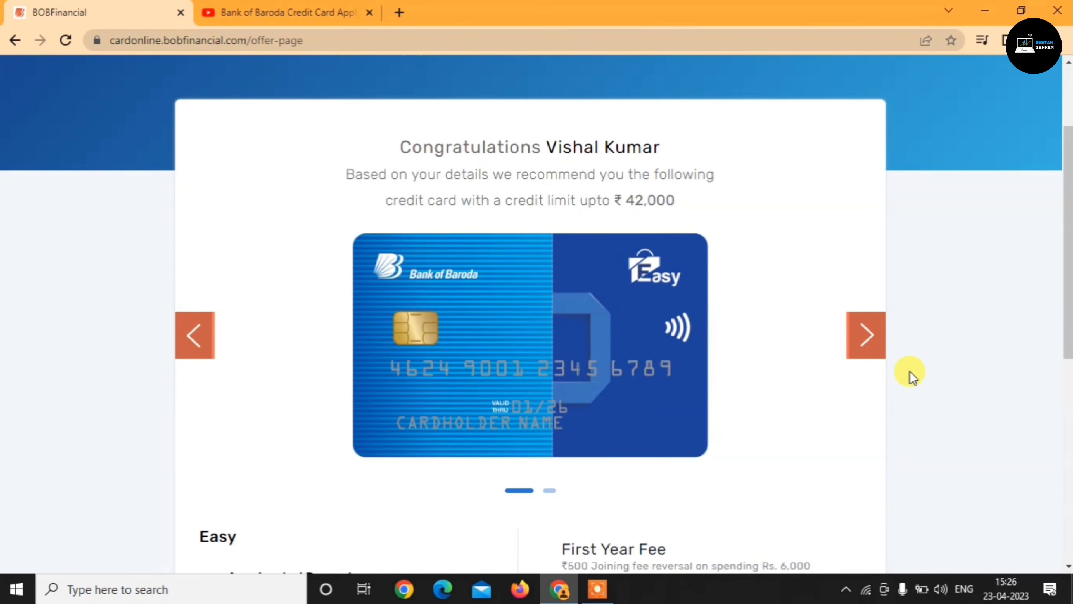
{"action": "left_click_drag", "start_coordinate": [1068, 328], "coordinate": [1069, 477]}
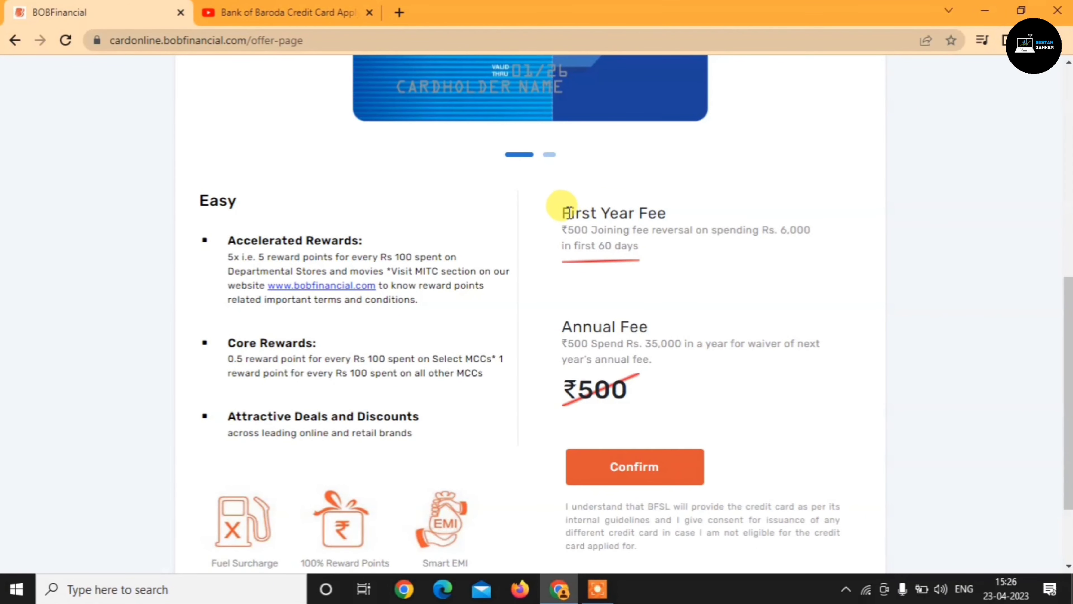
- Review the Easy card's First Year Fee, ₹500 Annual Fee and Accelerated Rewards, then confirm the offer
{"action": "left_click_drag", "start_coordinate": [569, 213], "coordinate": [755, 245]}
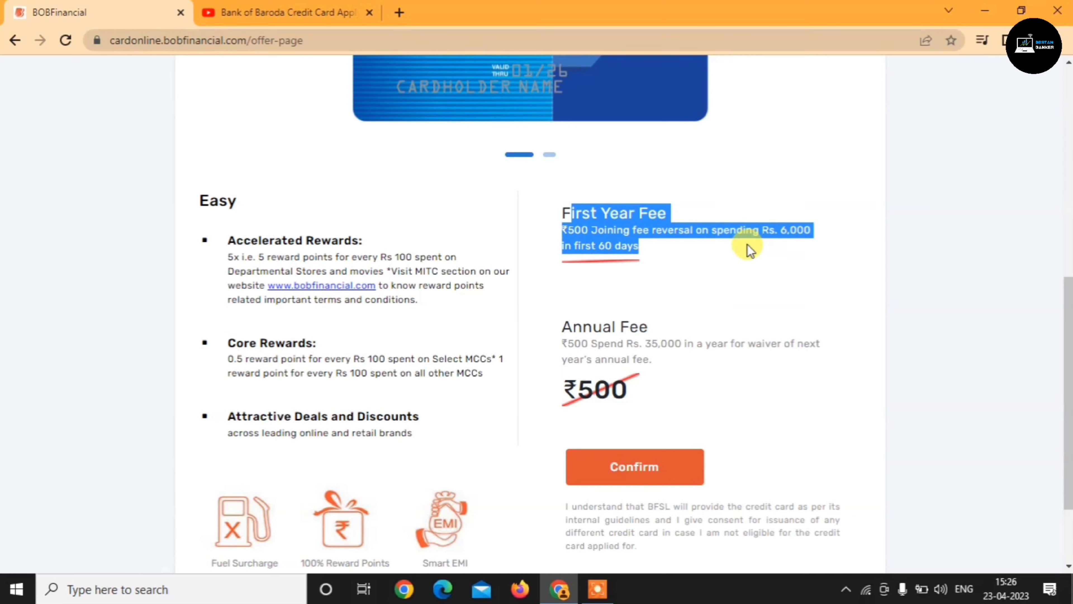
{"action": "left_click_drag", "start_coordinate": [733, 242], "coordinate": [593, 216]}
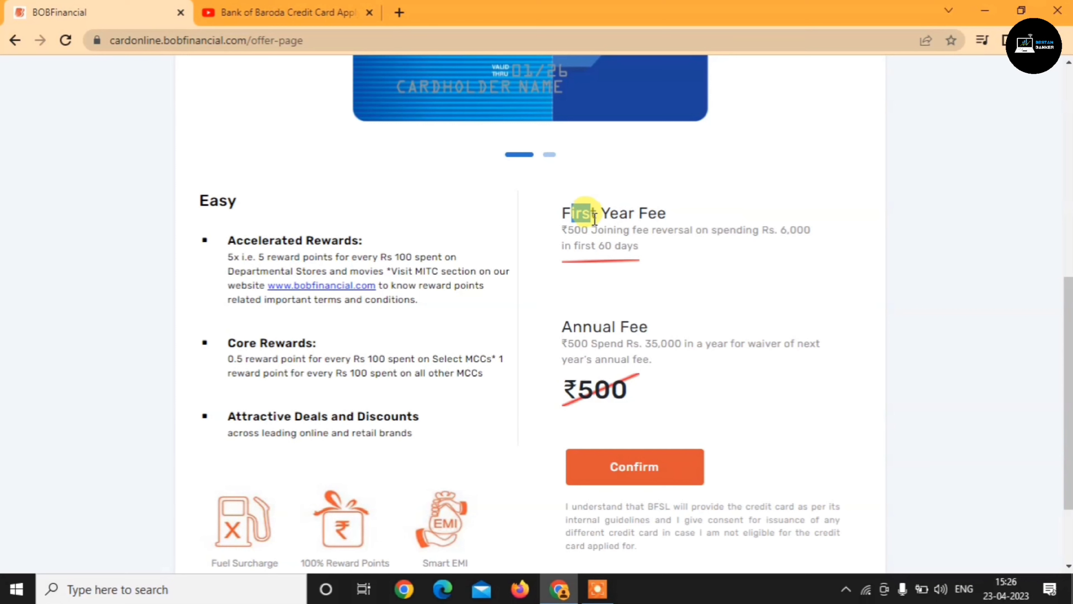
{"action": "left_click_drag", "start_coordinate": [562, 327], "coordinate": [677, 354]}
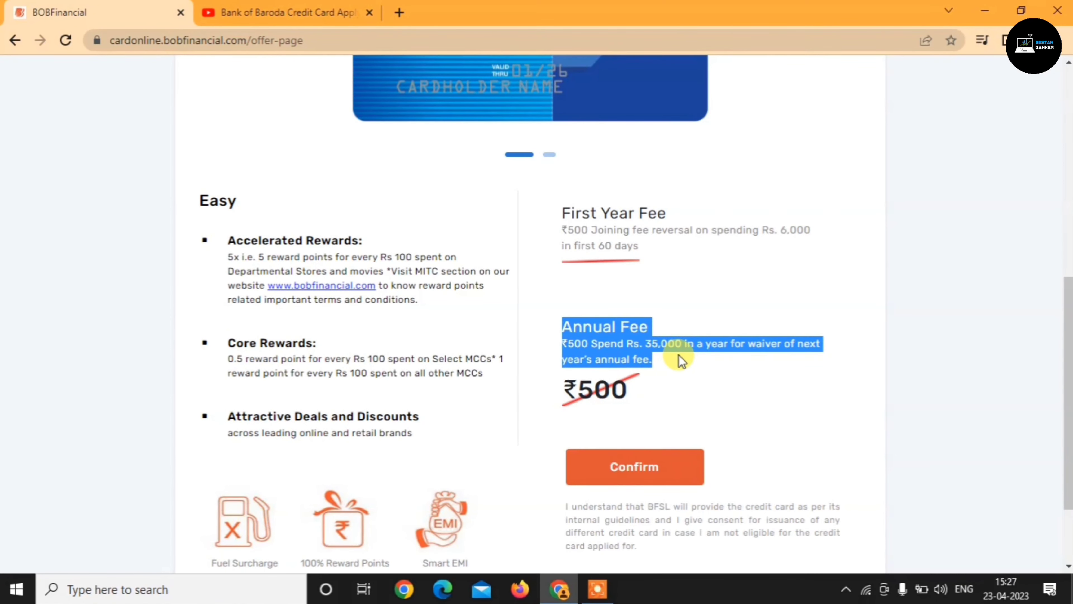
{"action": "left_click_drag", "start_coordinate": [678, 354], "coordinate": [676, 376]}
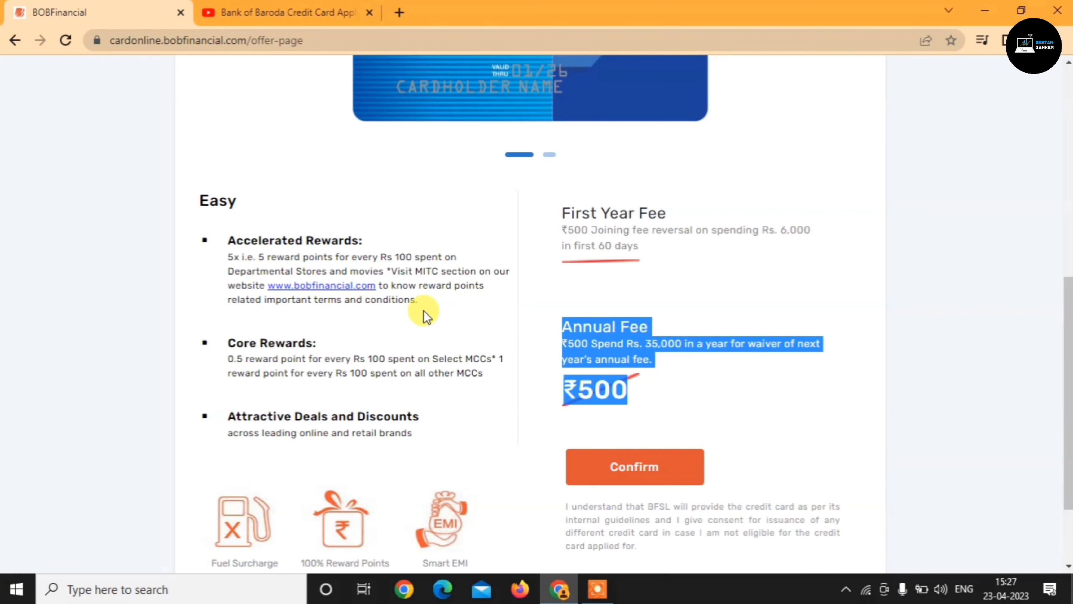
{"action": "left_click_drag", "start_coordinate": [229, 241], "coordinate": [416, 261]}
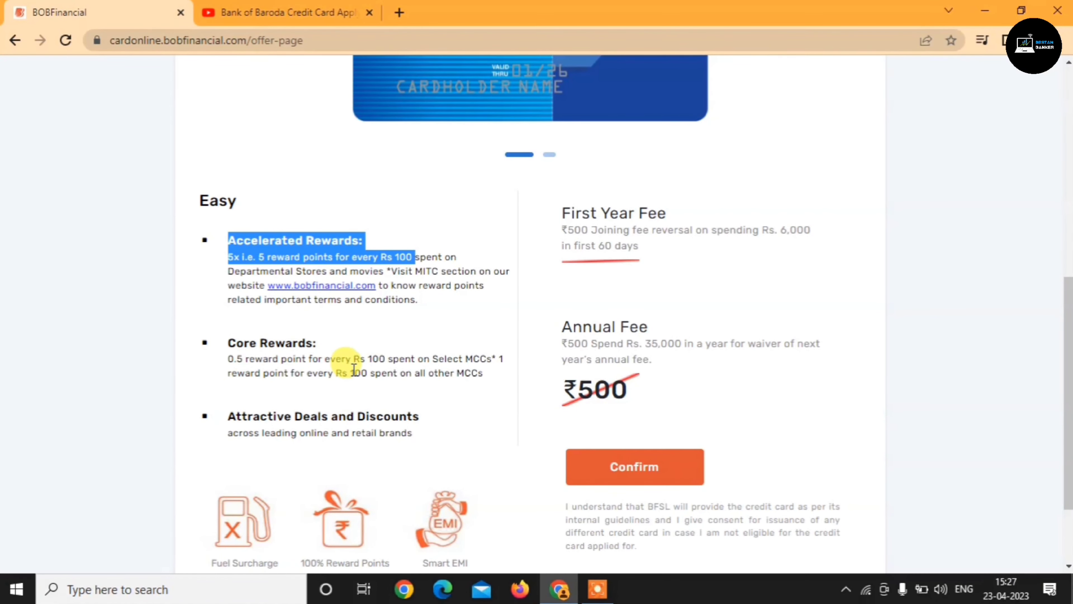
{"action": "scroll", "coordinate": [917, 408], "scroll_direction": "down", "scroll_amount": 1}
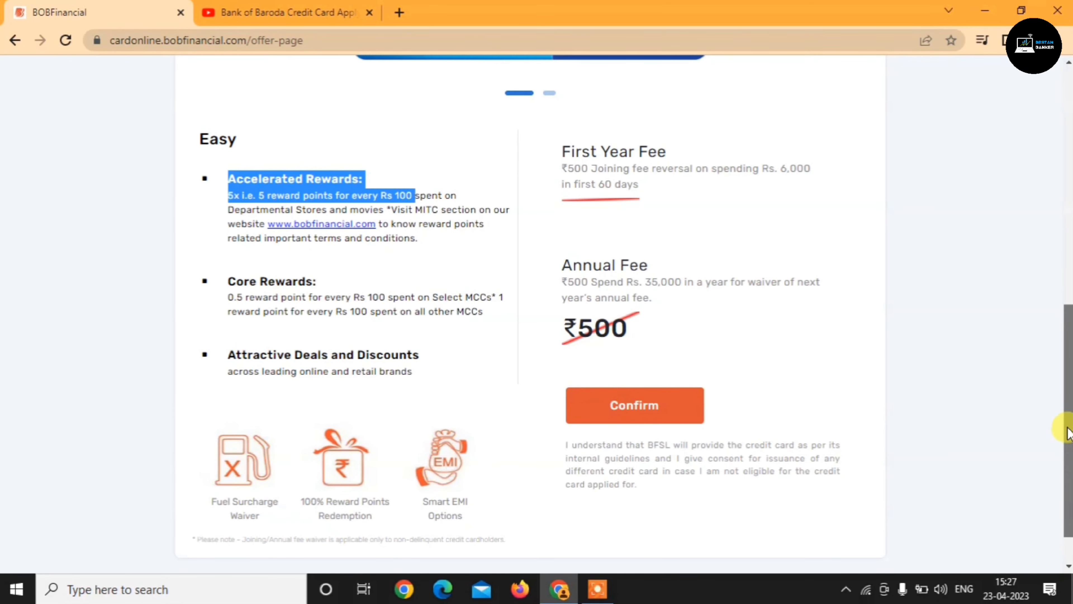
{"action": "mouse_move", "coordinate": [1067, 432]}
{"action": "left_mouse_down"}
{"action": "mouse_move", "coordinate": [1046, 344]}
{"action": "mouse_move", "coordinate": [1055, 425]}
{"action": "left_mouse_up"}
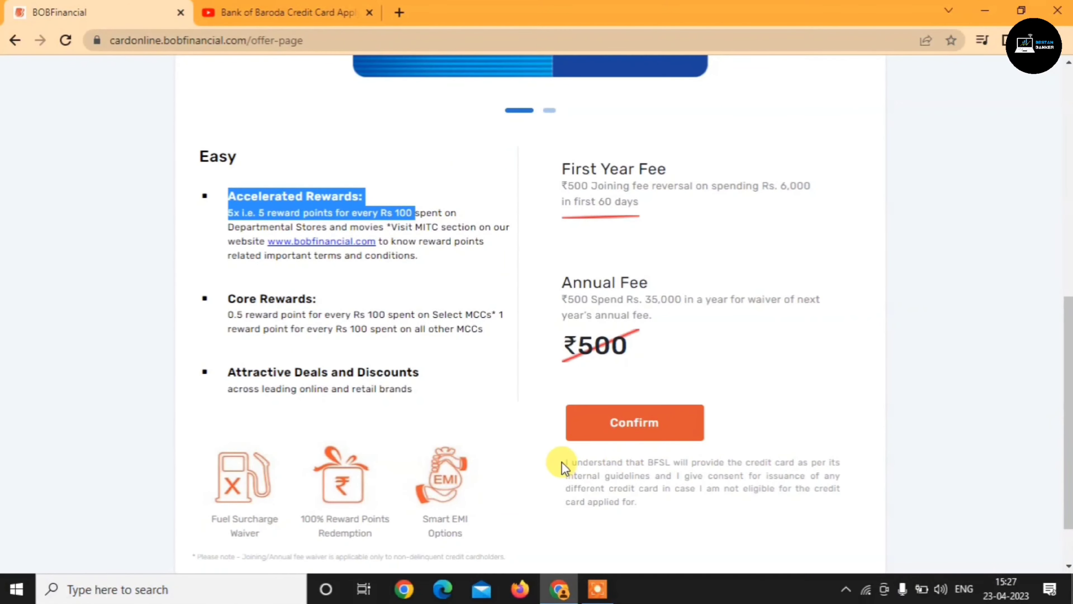
{"action": "left_click", "coordinate": [644, 422]}
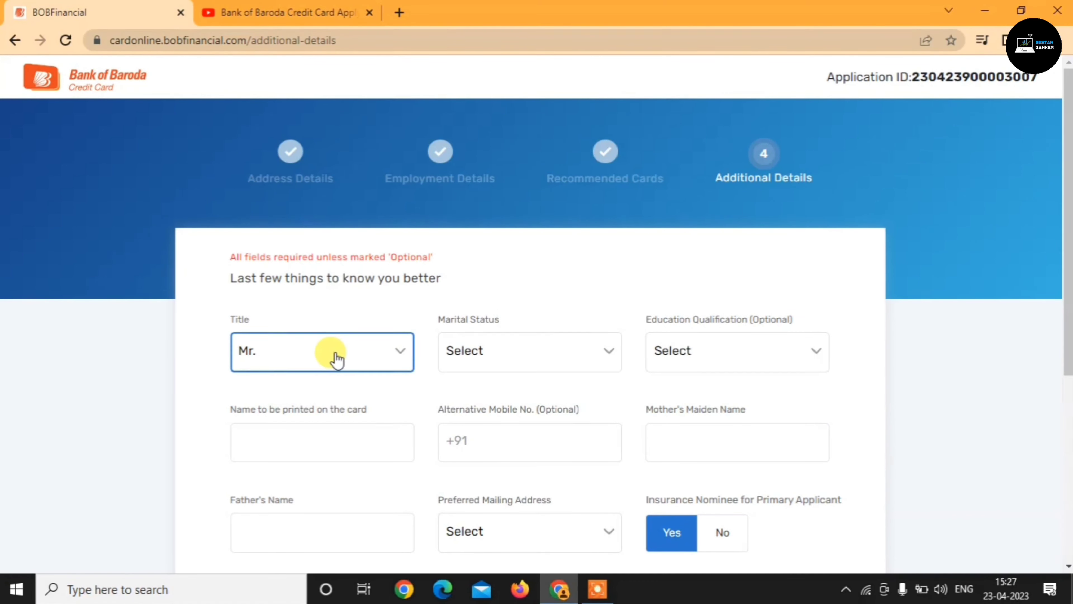
- Set marital status to Single and education qualification to Graduate
{"action": "left_click", "coordinate": [496, 348]}
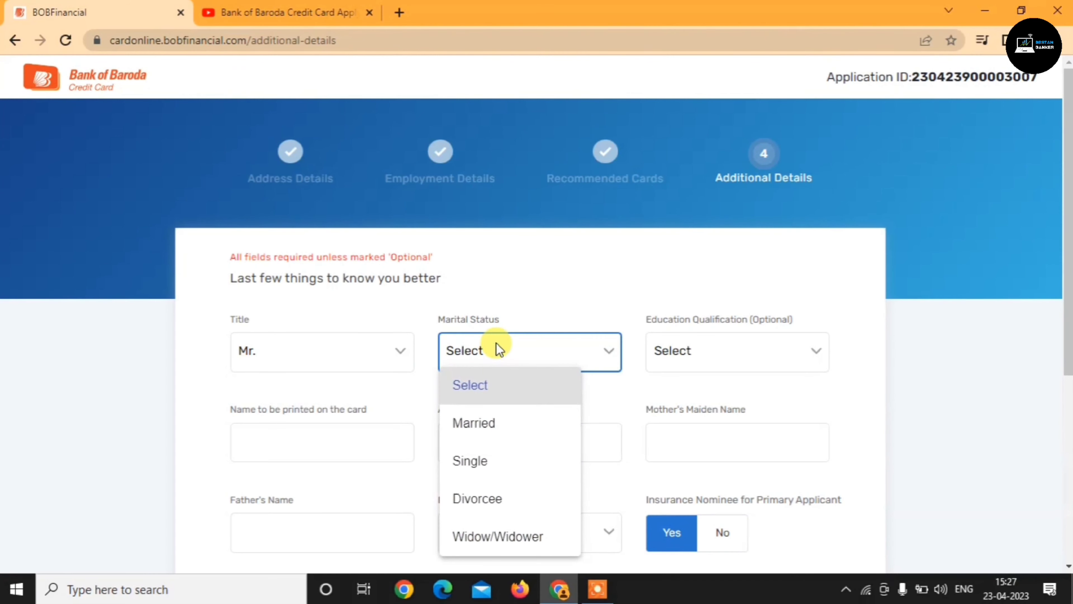
{"action": "left_click", "coordinate": [495, 423]}
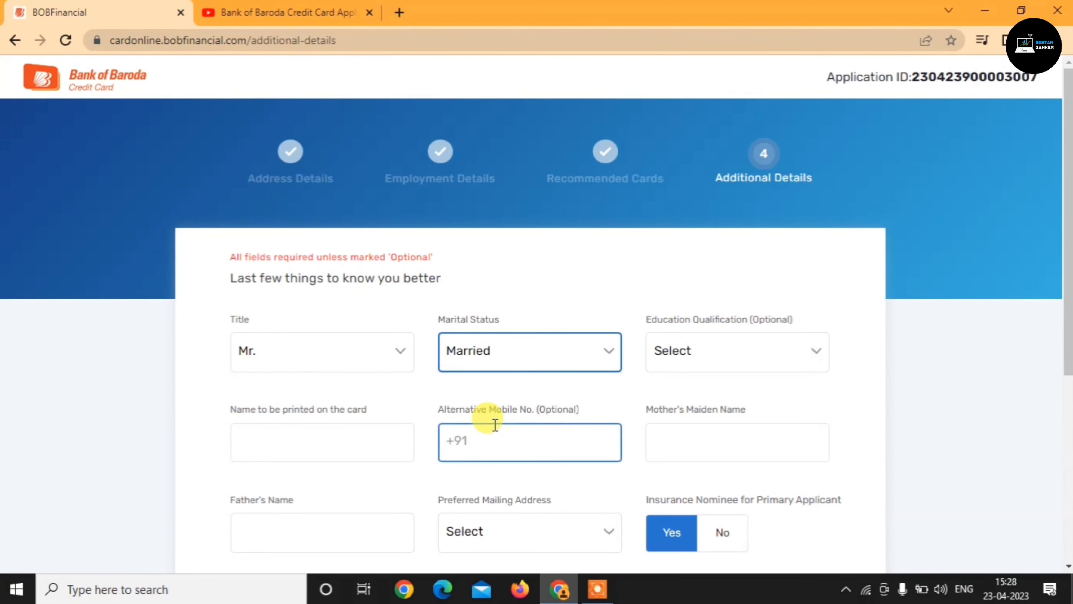
{"action": "key", "text": "Down"}
{"action": "left_click", "coordinate": [696, 357]}
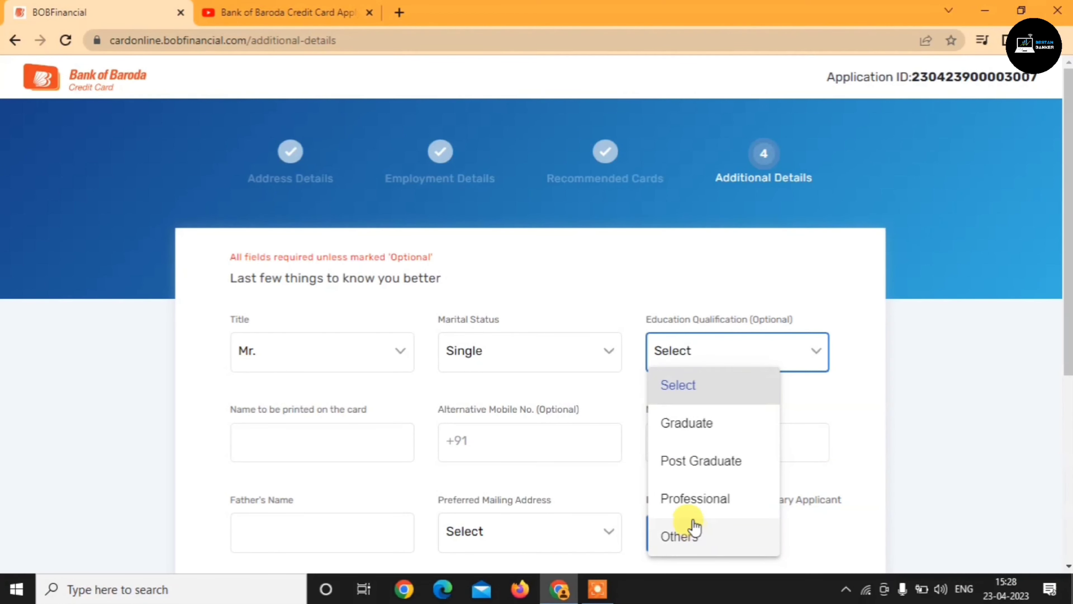
{"action": "left_click", "coordinate": [693, 426]}
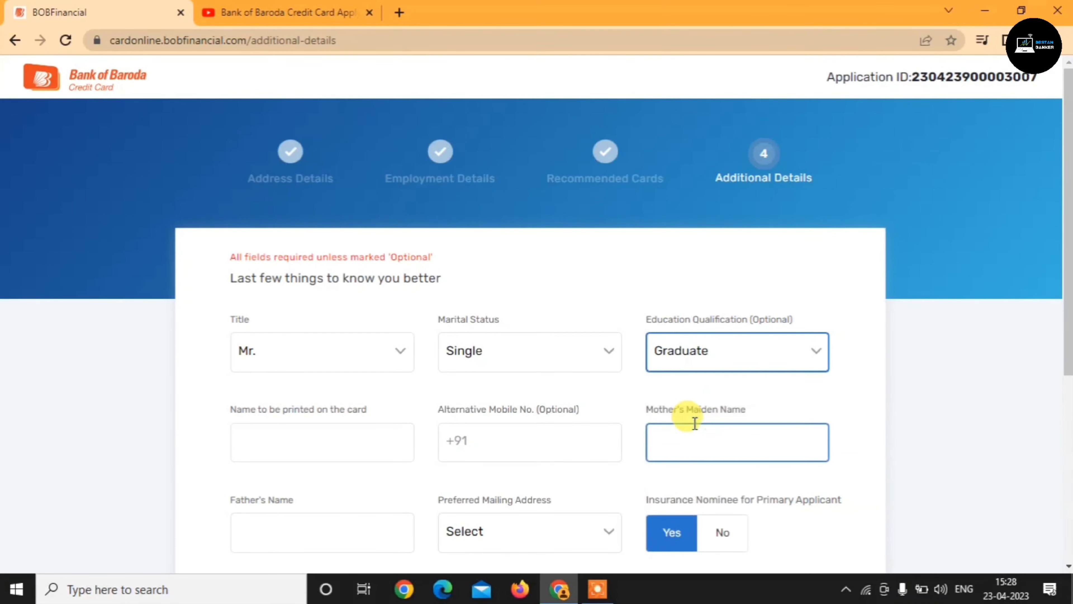
- Enter the cardholder's name to print on the card, the alternative mobile, and parents' names
{"action": "left_click", "coordinate": [360, 448]}
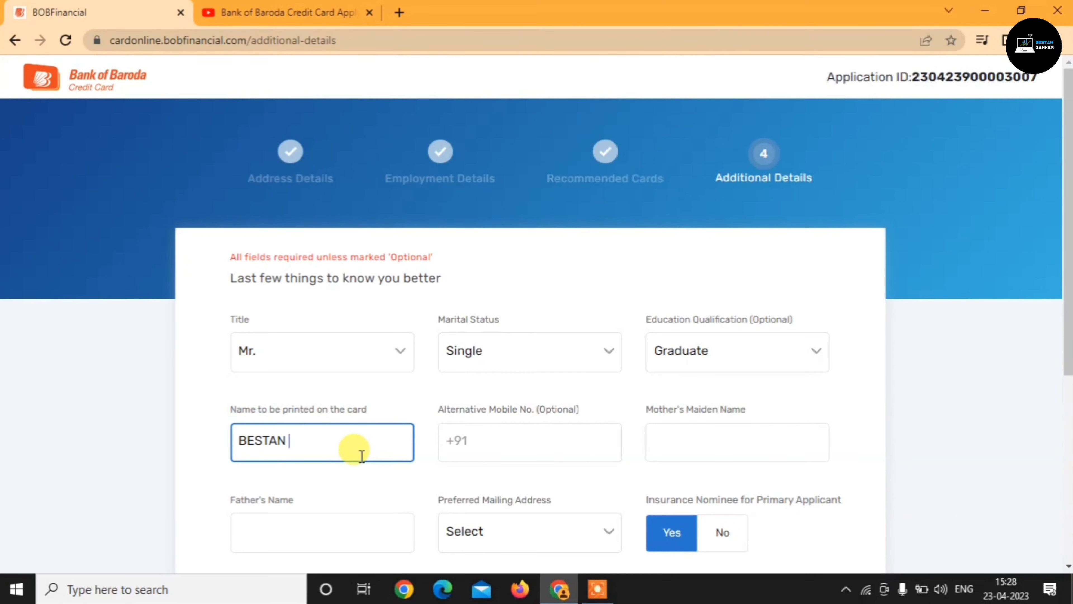
{"action": "key", "text": "Tab"}
{"action": "left_click", "coordinate": [407, 436]}
{"action": "left_click", "coordinate": [477, 439]}
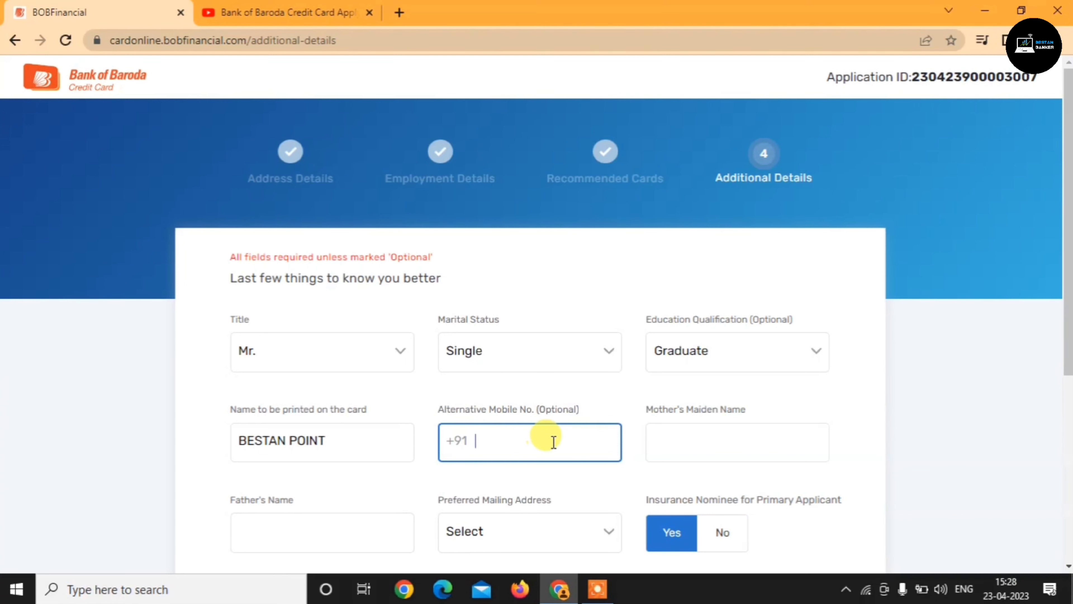
{"action": "left_click", "coordinate": [676, 435]}
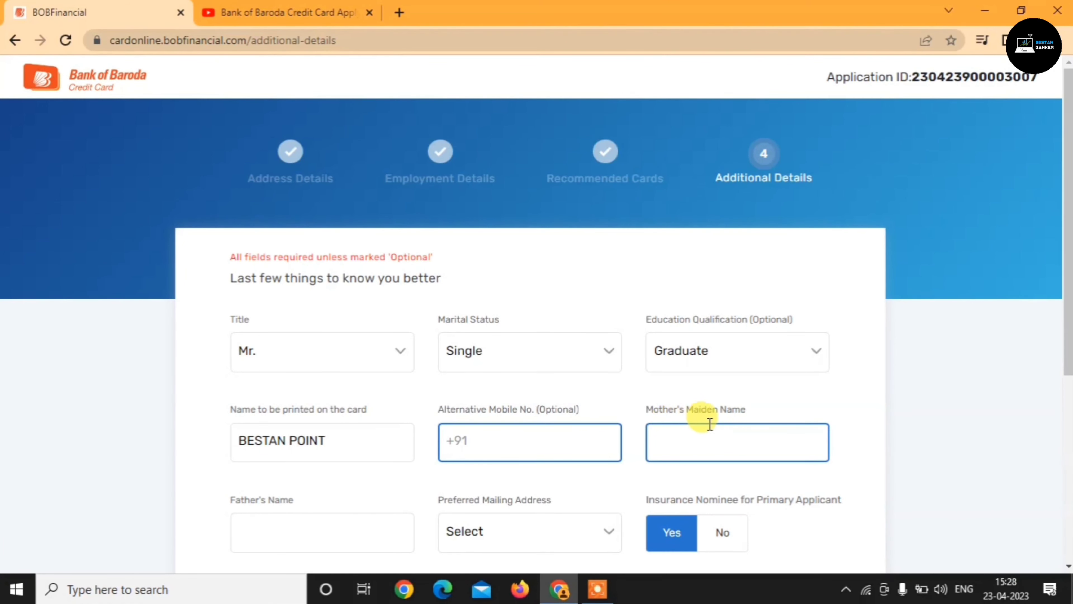
{"action": "left_click", "coordinate": [333, 537]}
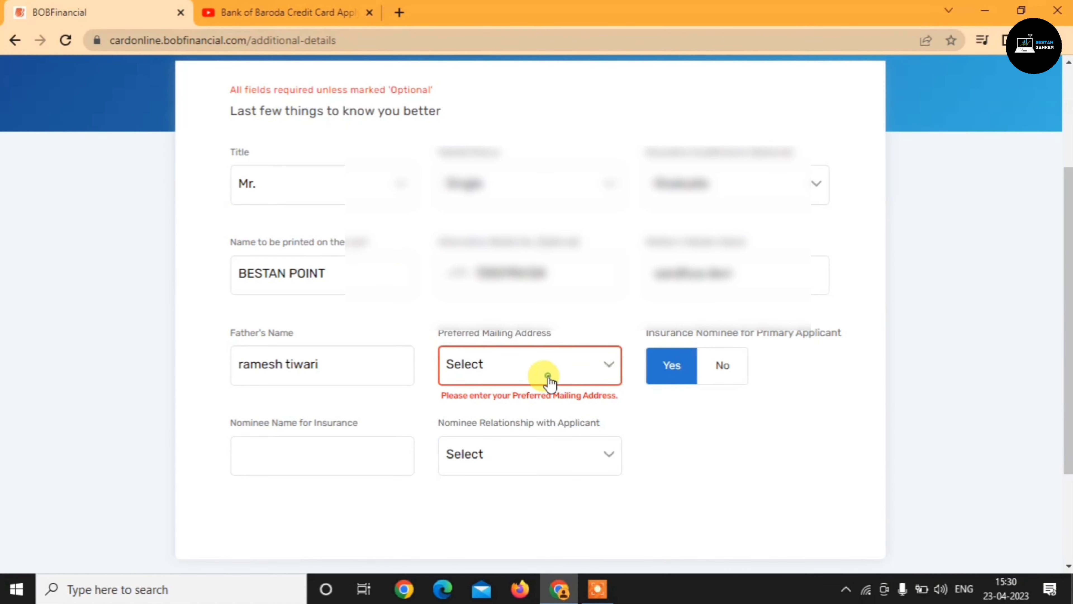
- Choose Permanent as the mailing address, answer No for insurance nominee, and proceed
{"action": "left_click", "coordinate": [552, 382]}
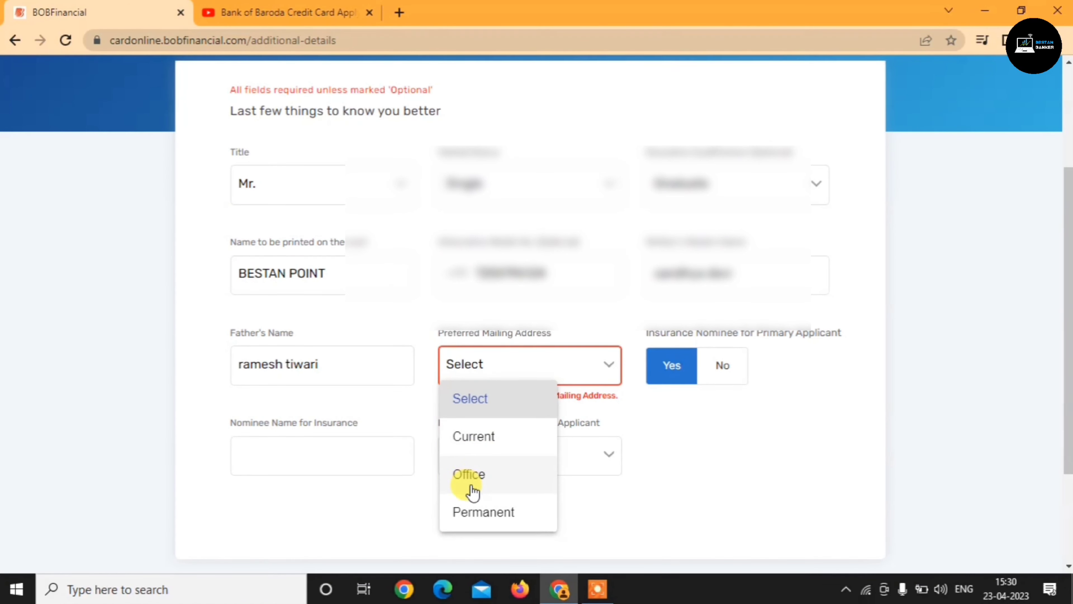
{"action": "left_click", "coordinate": [473, 513]}
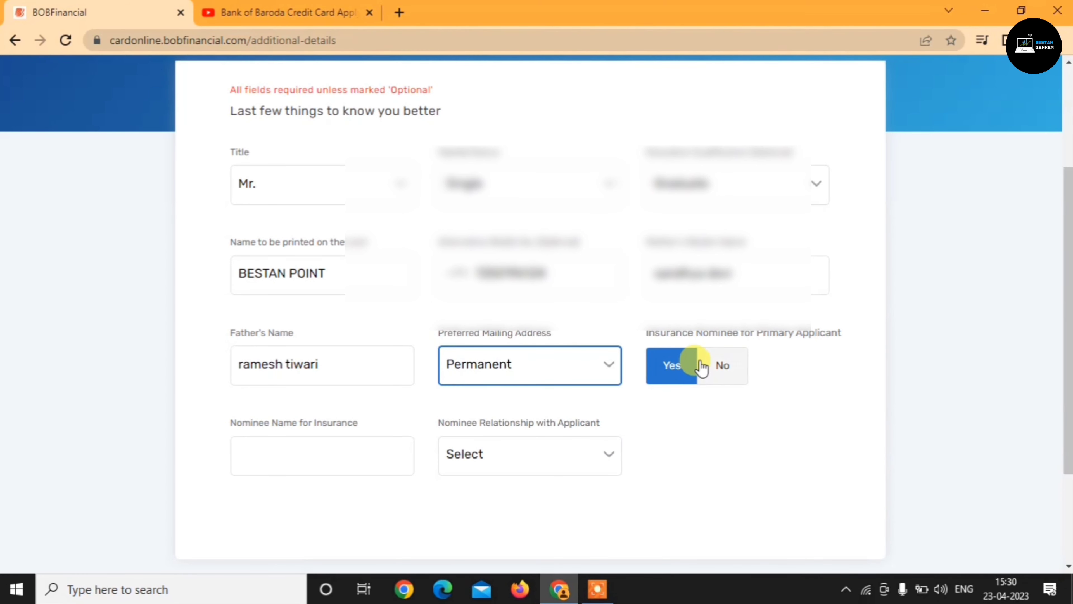
{"action": "left_click", "coordinate": [710, 368]}
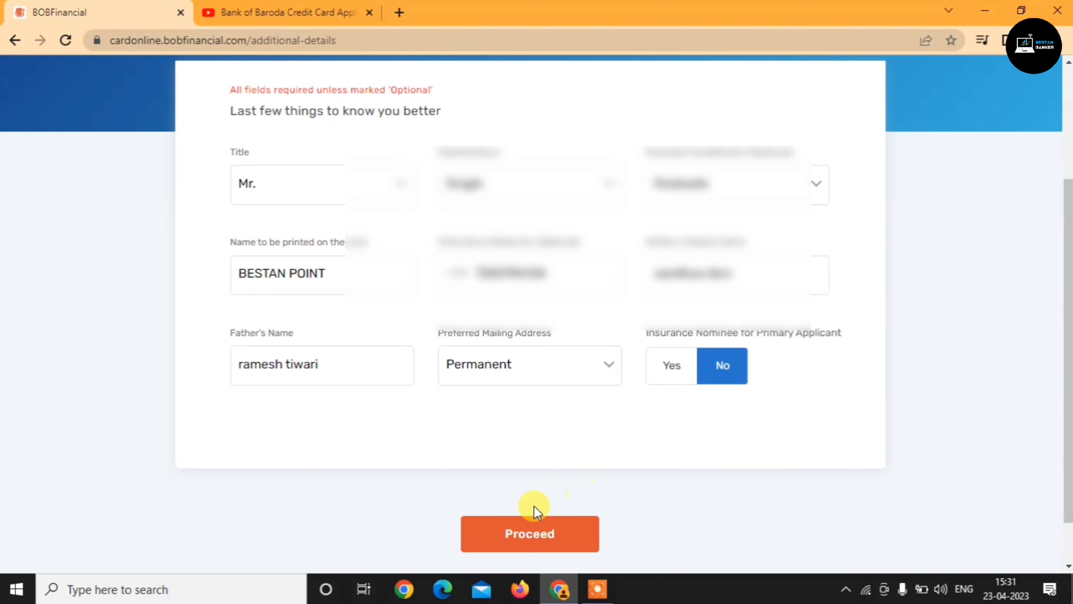
{"action": "left_click", "coordinate": [508, 547]}
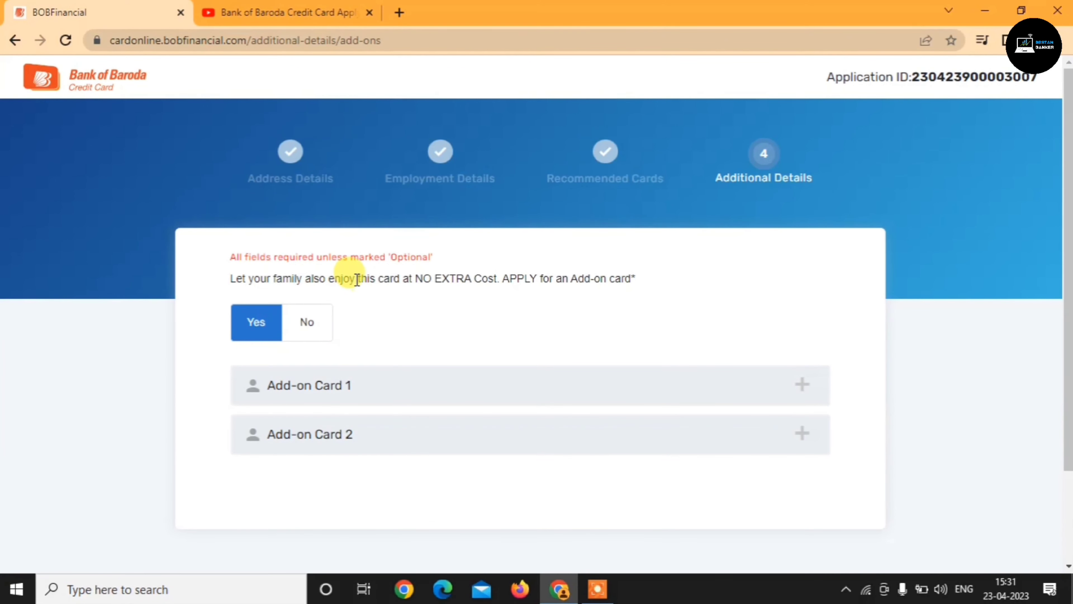
- Review the Add-on Card 1 form fields, then answer No to add-on cards and proceed
{"action": "left_click_drag", "start_coordinate": [357, 278], "coordinate": [668, 279]}
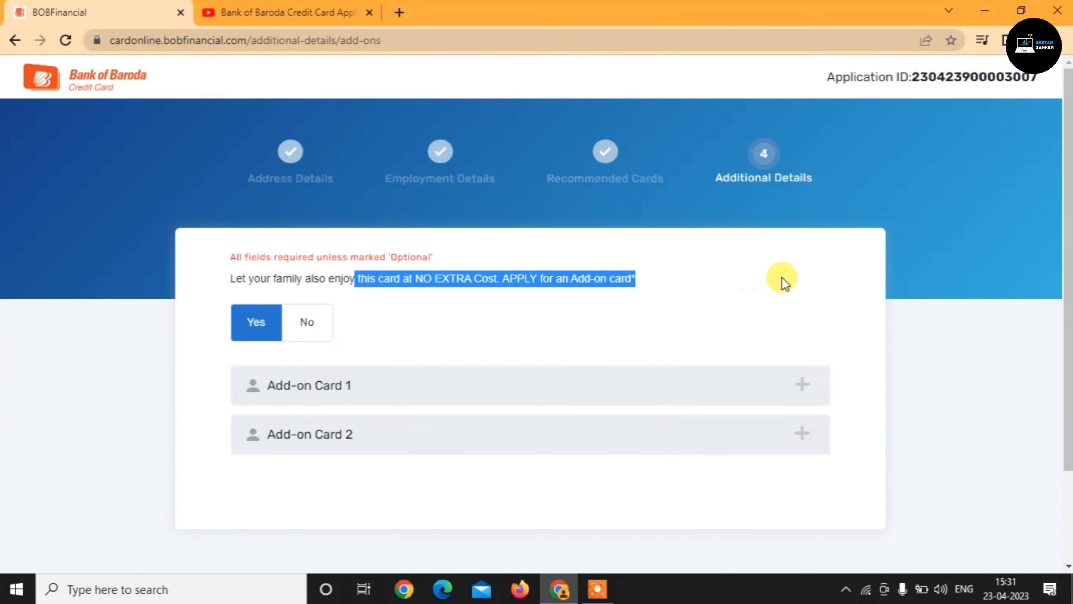
{"action": "left_click", "coordinate": [802, 385]}
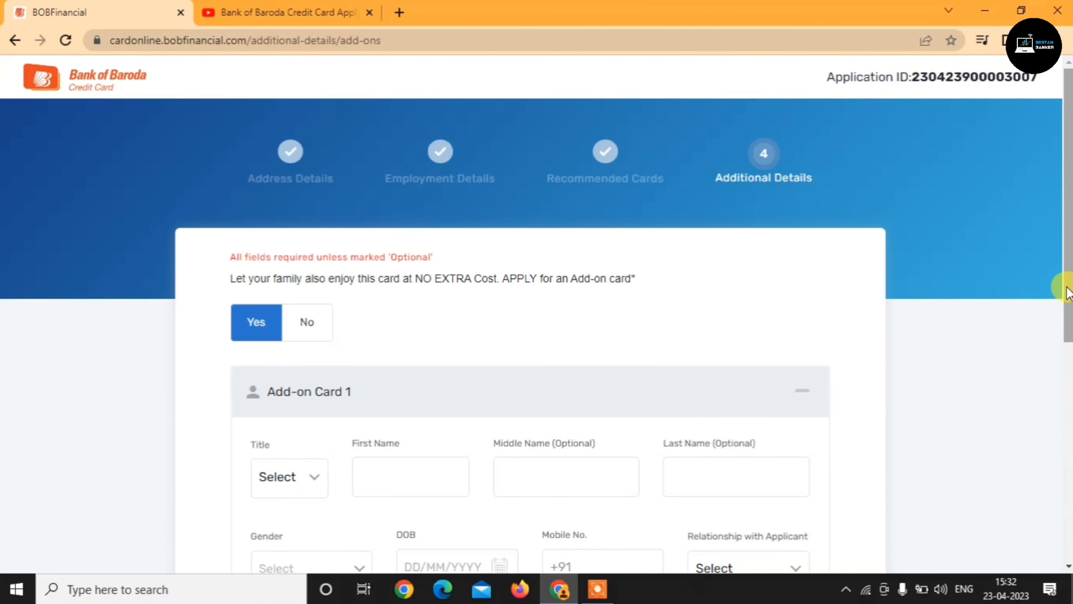
{"action": "left_click_drag", "start_coordinate": [1066, 292], "coordinate": [1069, 382]}
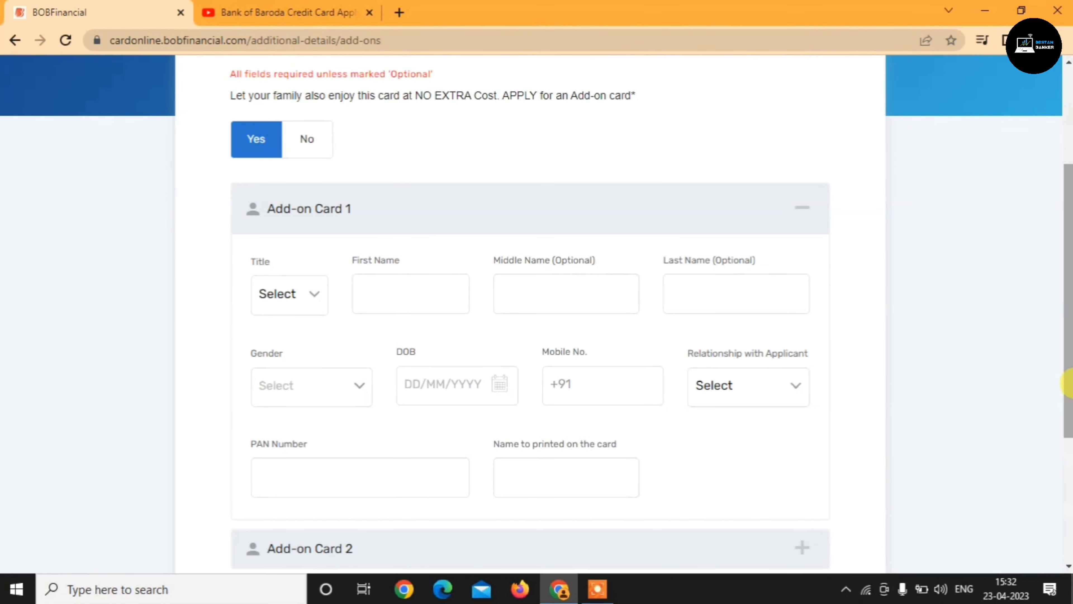
{"action": "left_click", "coordinate": [399, 287]}
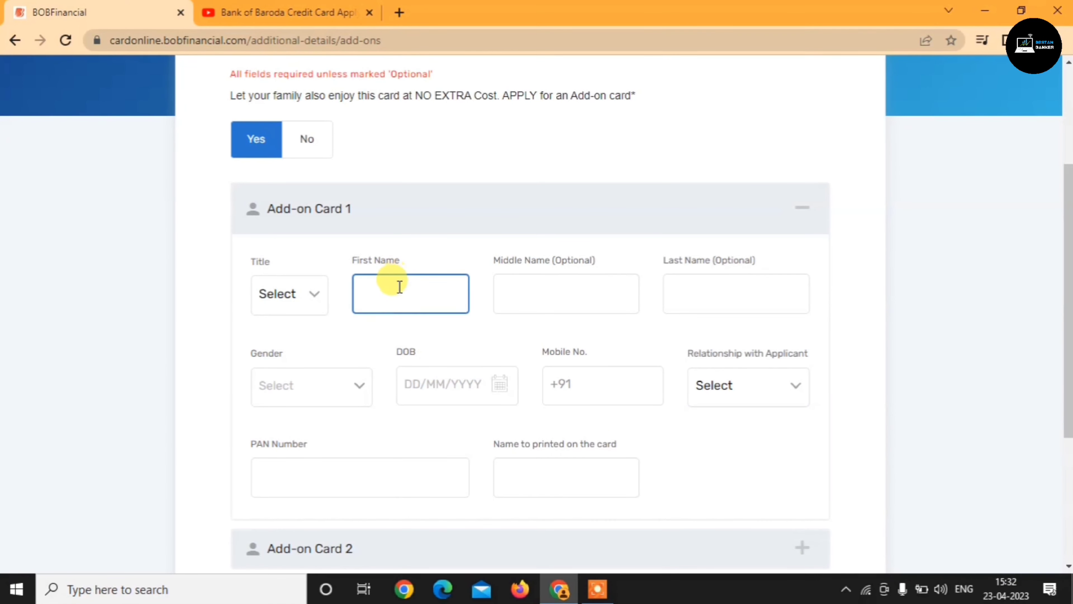
{"action": "left_click", "coordinate": [431, 371]}
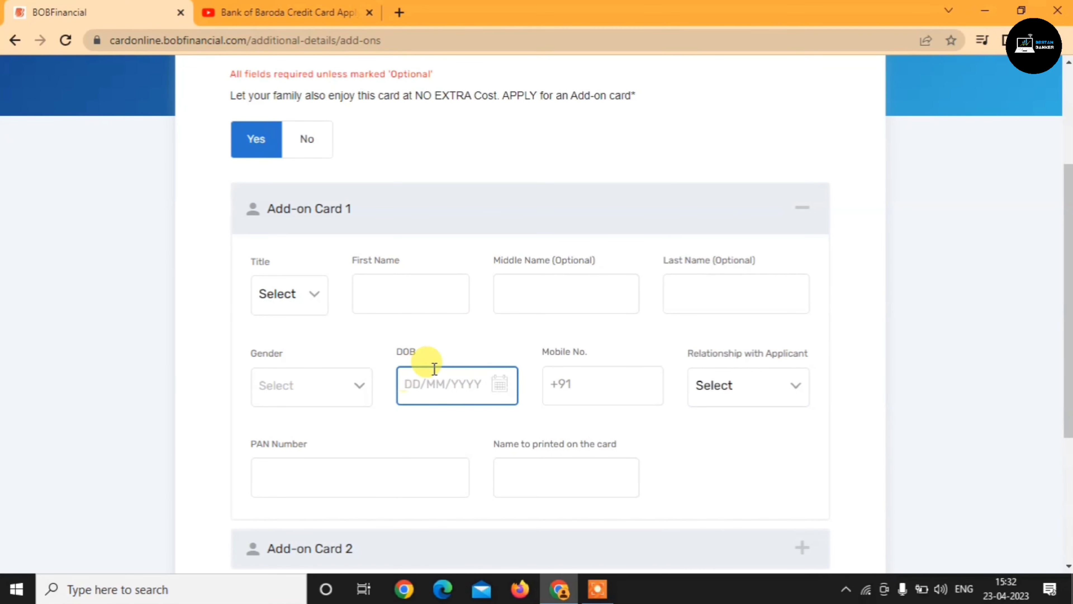
{"action": "left_click", "coordinate": [606, 372]}
{"action": "left_click", "coordinate": [475, 453]}
{"action": "left_click", "coordinate": [374, 458]}
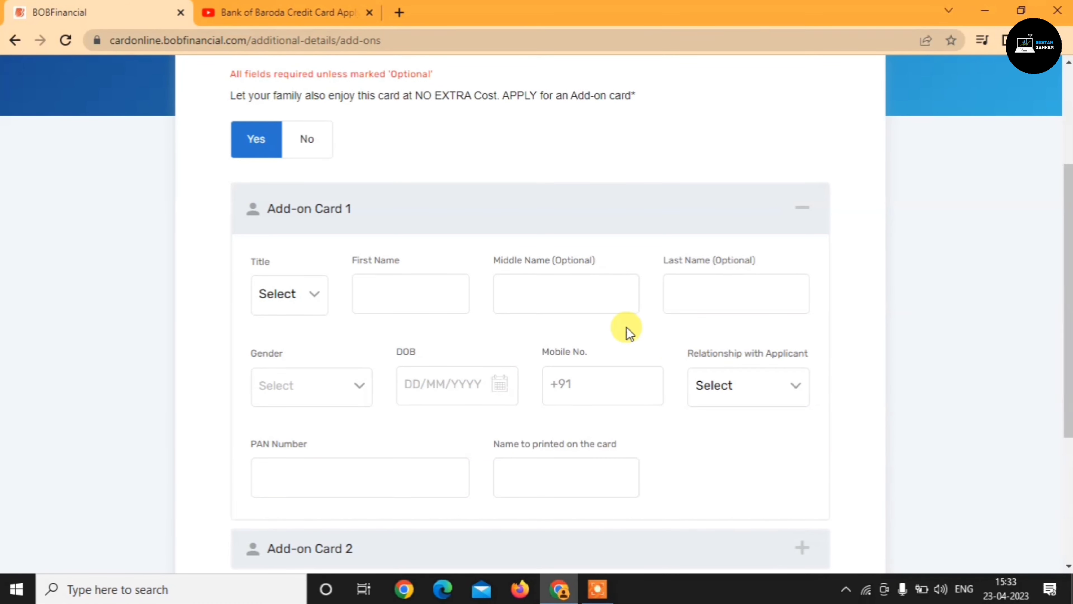
{"action": "left_click", "coordinate": [306, 157]}
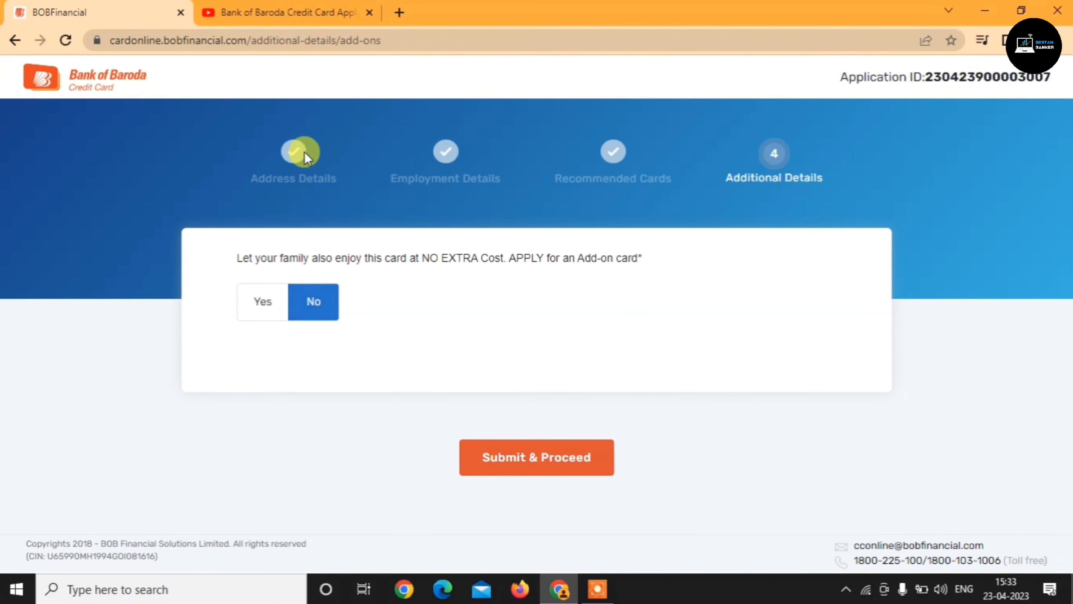
{"action": "left_click", "coordinate": [518, 467]}
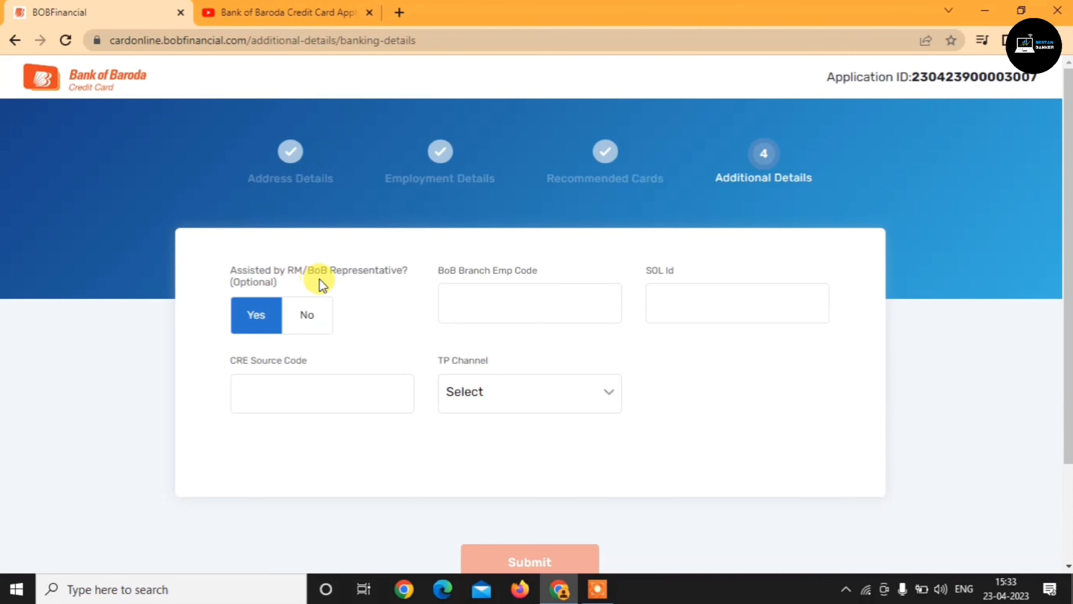
- Answer No to 'Assisted by RM/BoB Representative?' and submit the banking details
{"action": "left_click", "coordinate": [301, 325]}
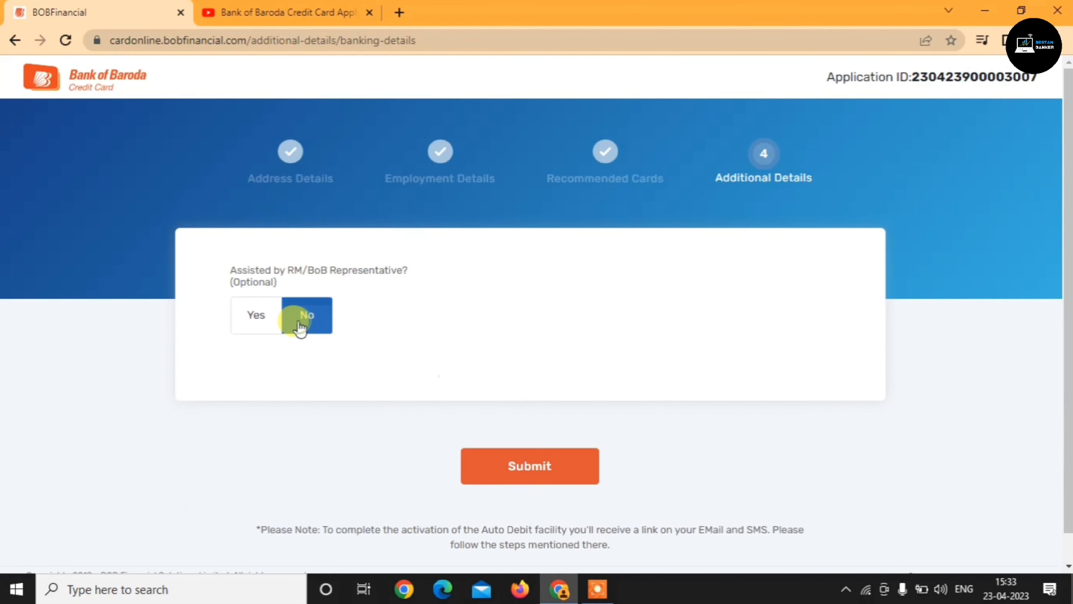
{"action": "left_click", "coordinate": [487, 472]}
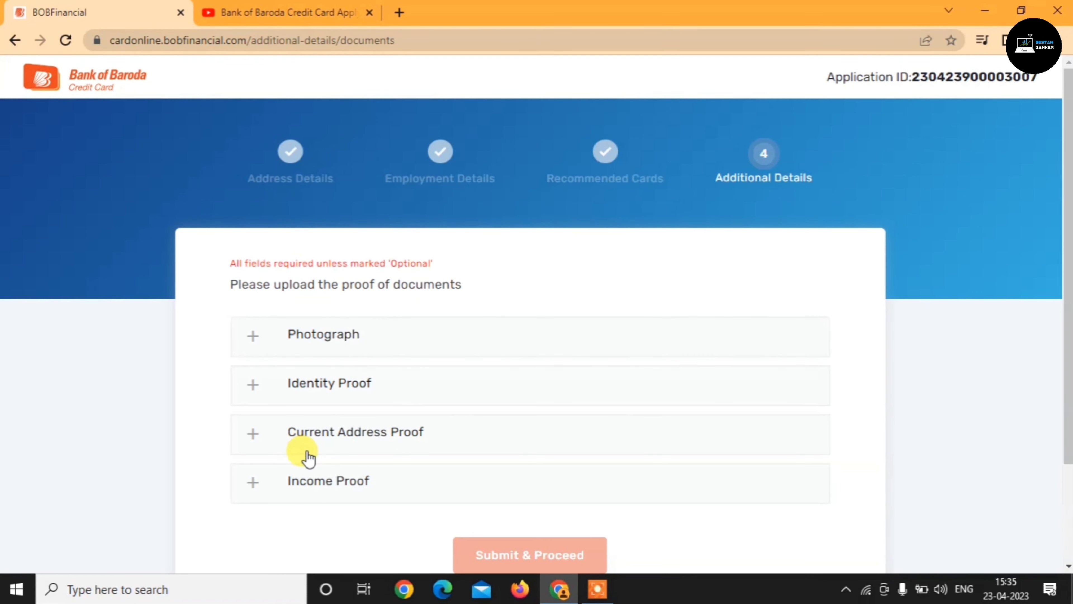
- Pick a recent photograph file for the Photograph upload and expand the Identity Proof section
{"action": "left_click", "coordinate": [326, 338]}
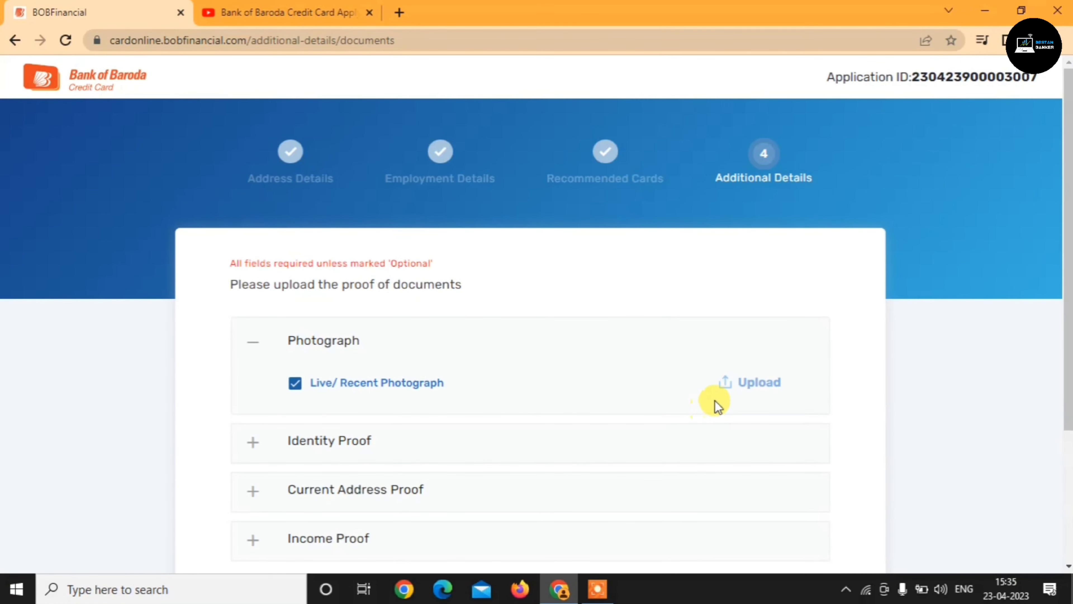
{"action": "left_click", "coordinate": [735, 391]}
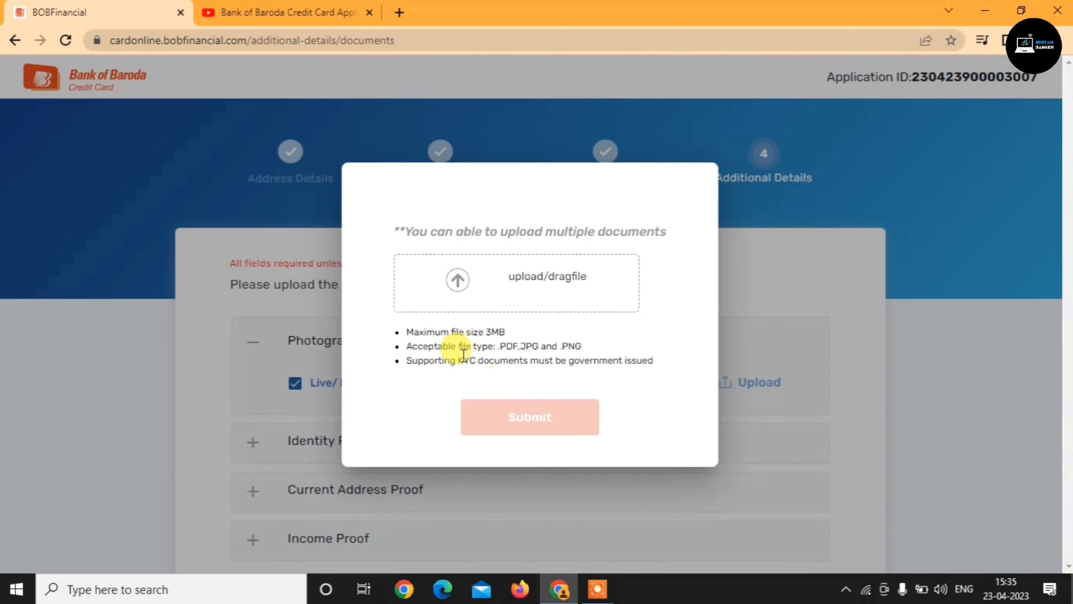
{"action": "left_click", "coordinate": [457, 285]}
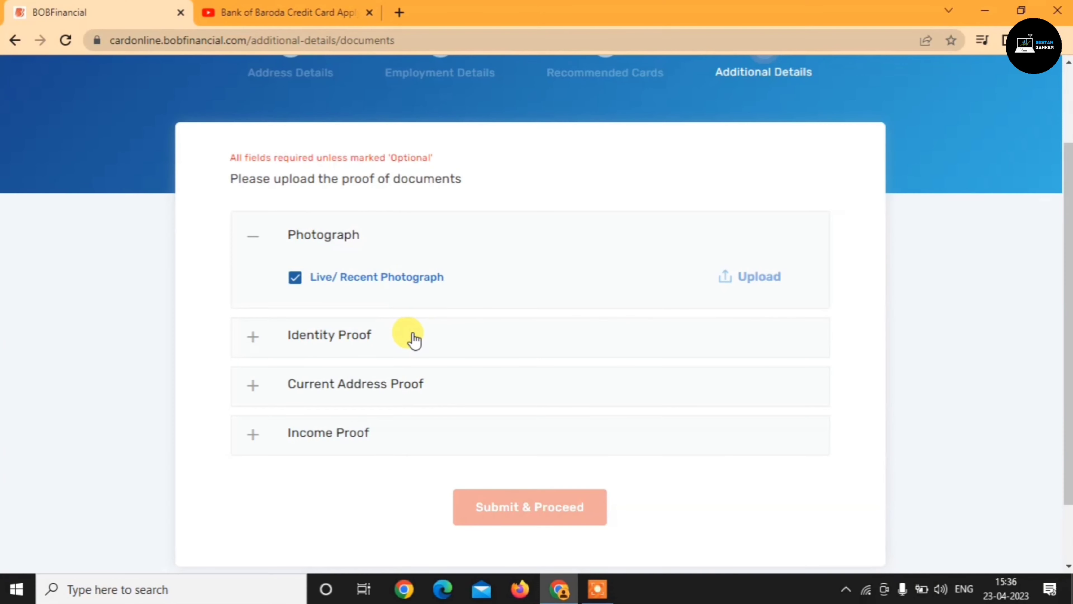
{"action": "left_click", "coordinate": [414, 338]}
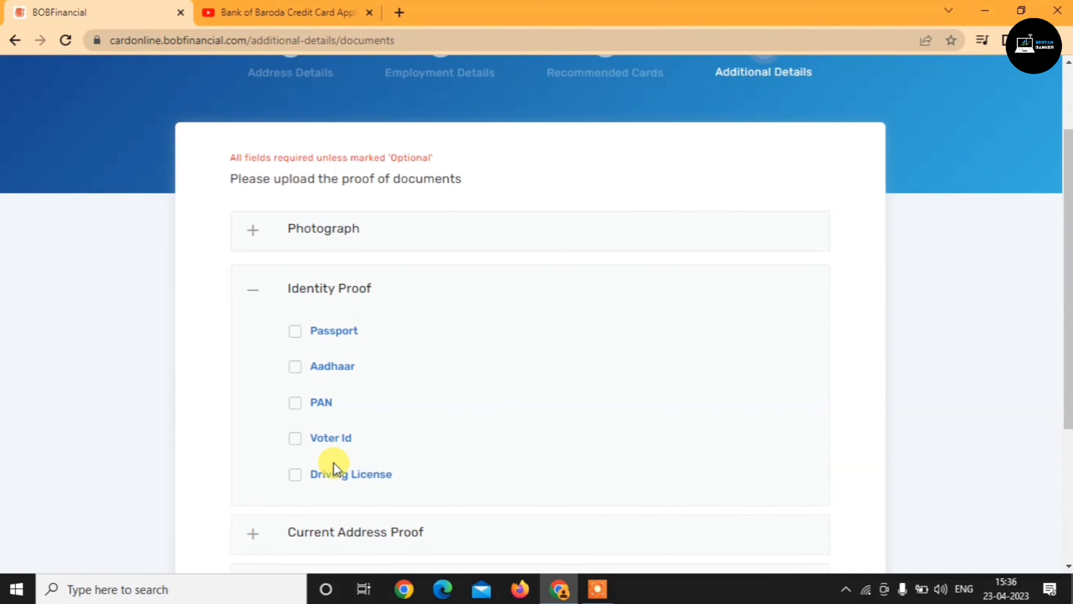
- Select Aadhaar under Identity Proof and Current Address Proof, uploading the file for each
{"action": "left_click", "coordinate": [294, 367]}
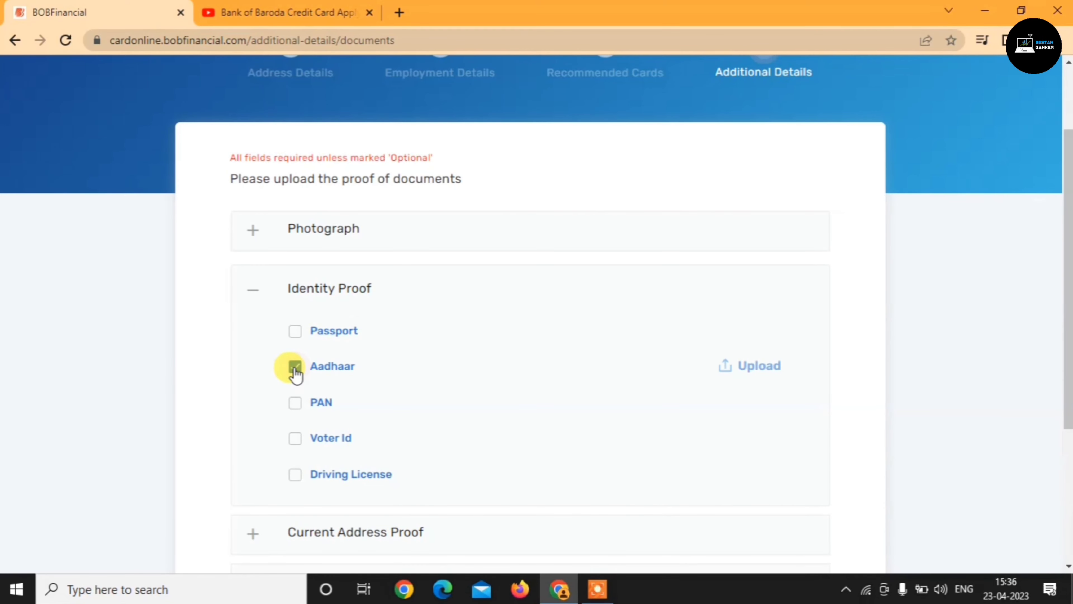
{"action": "left_click", "coordinate": [732, 365]}
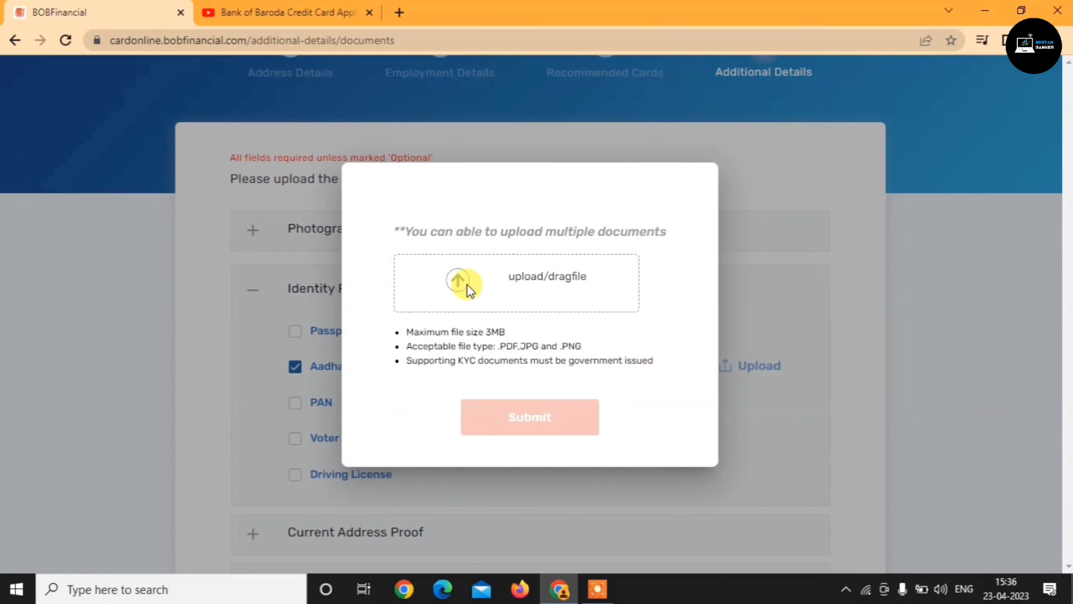
{"action": "left_click", "coordinate": [460, 275]}
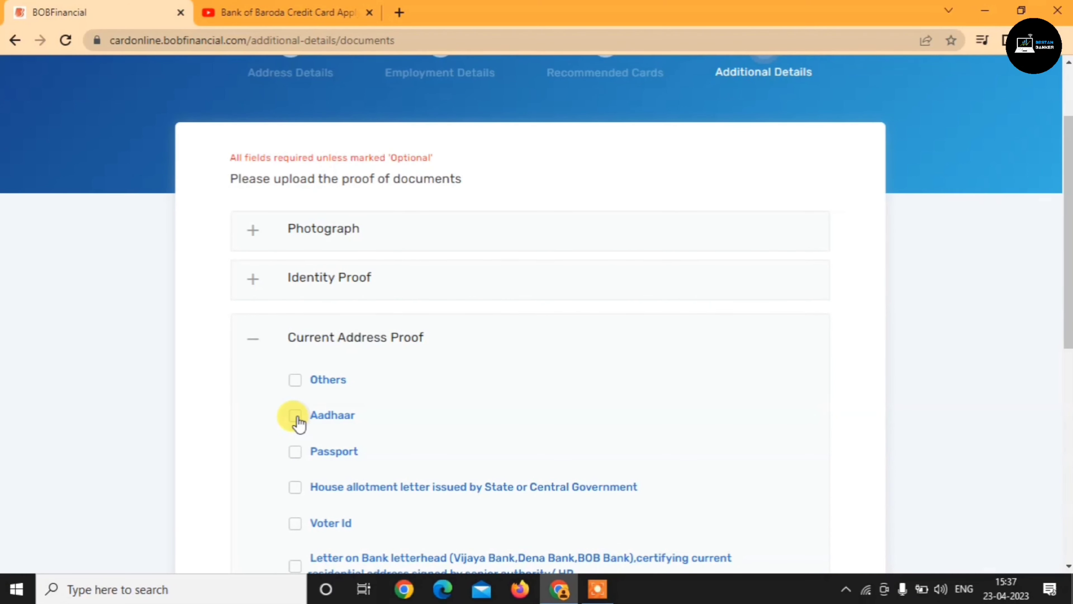
{"action": "left_click", "coordinate": [295, 416]}
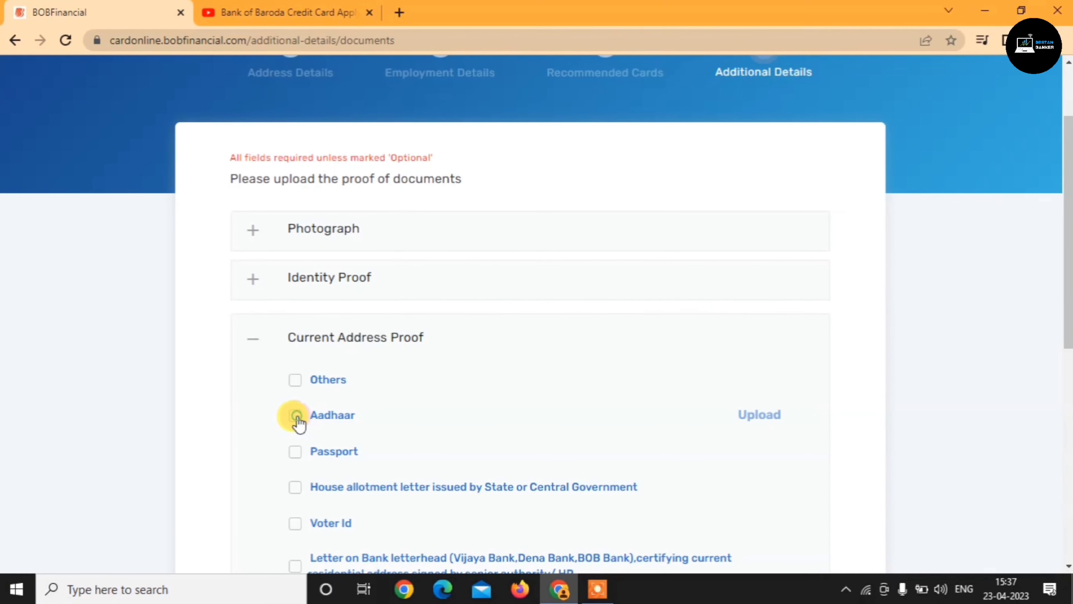
{"action": "left_click", "coordinate": [740, 420]}
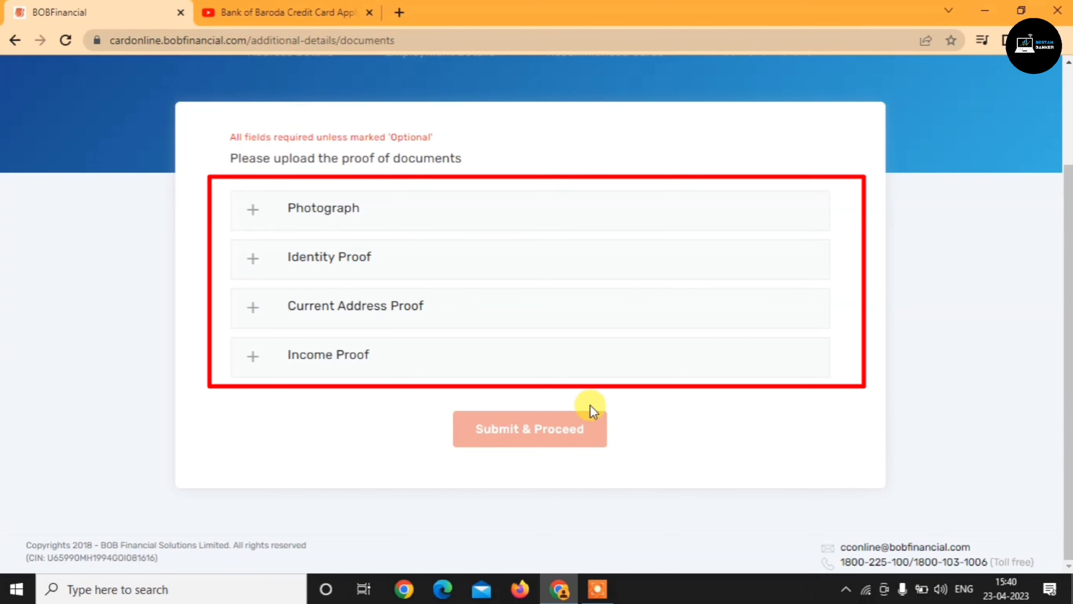
- Submit the documents page to bring up the Terms of Service dialog
{"action": "left_click", "coordinate": [556, 429]}
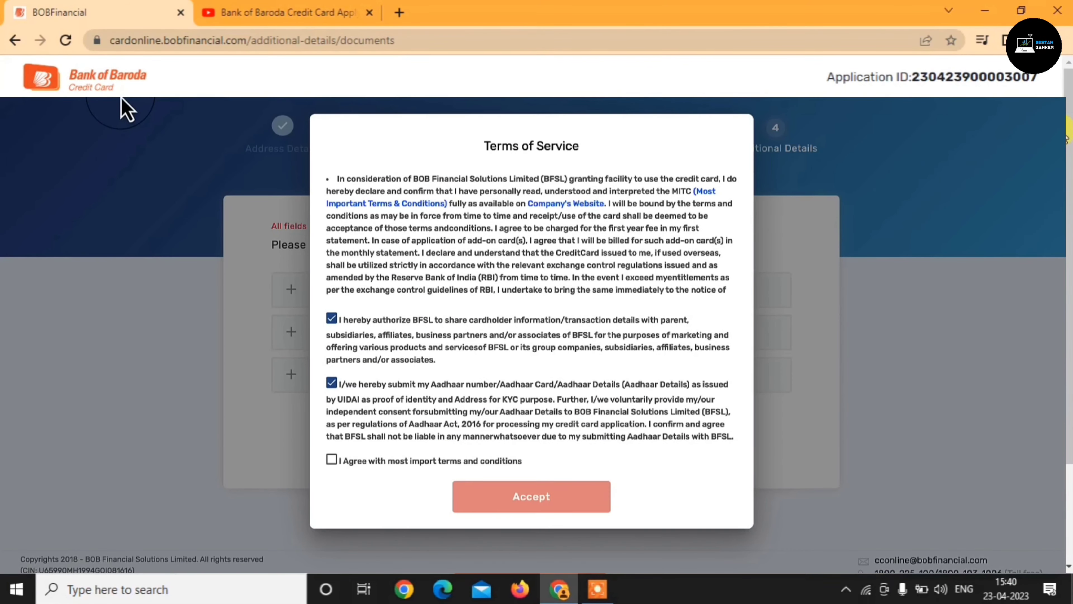